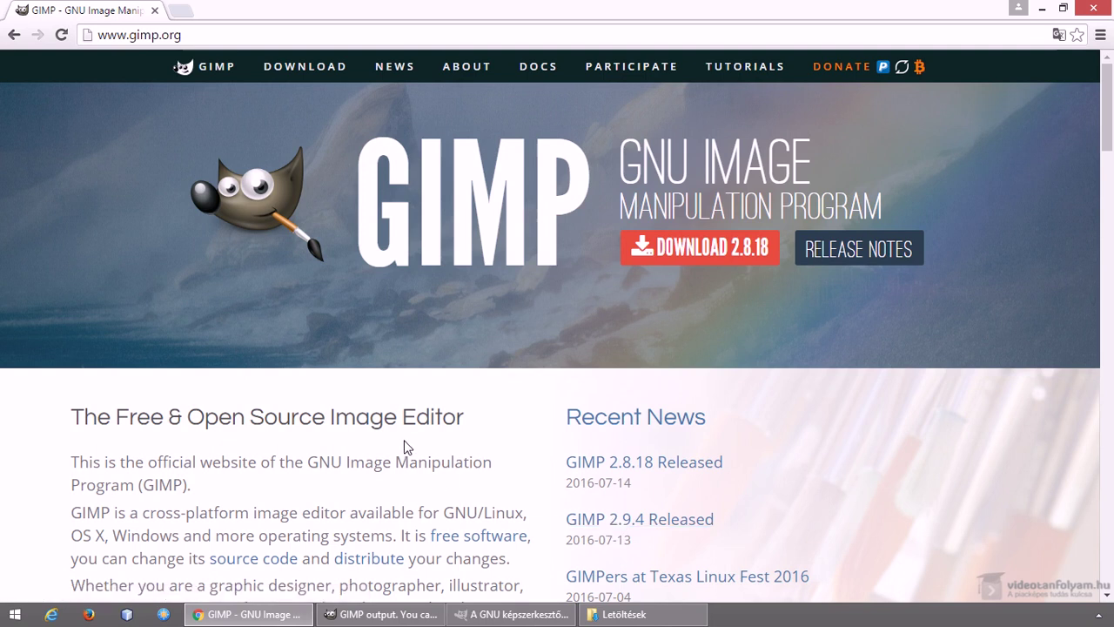
# - Go to the GIMP downloads page and scroll to the Development snapshots section
pyautogui.click(301, 68)
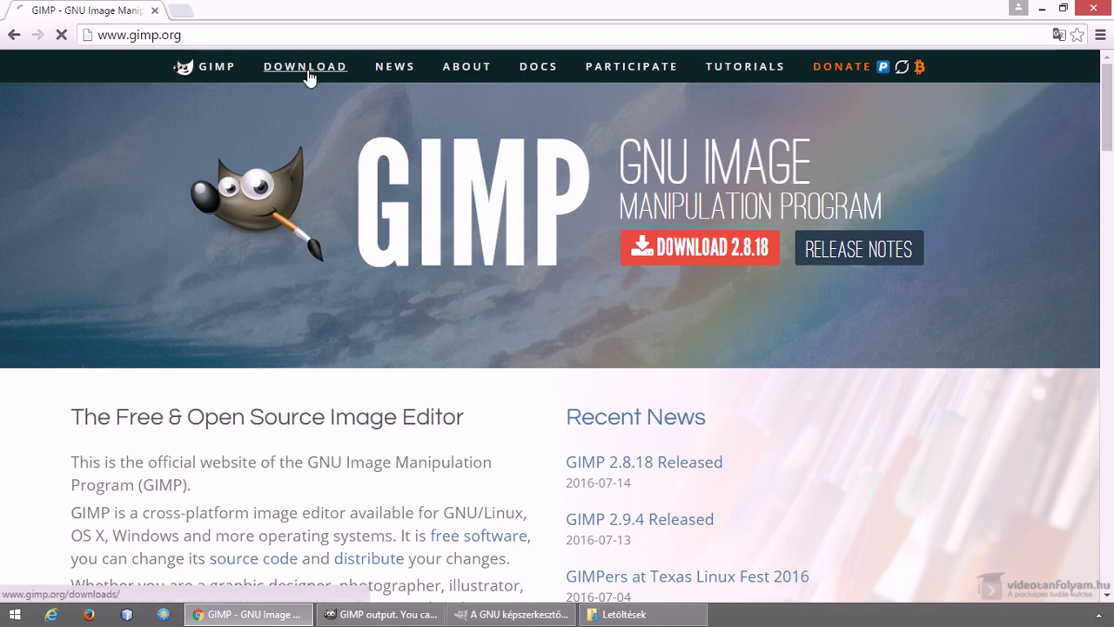
pyautogui.scroll(-2, 501, 494)
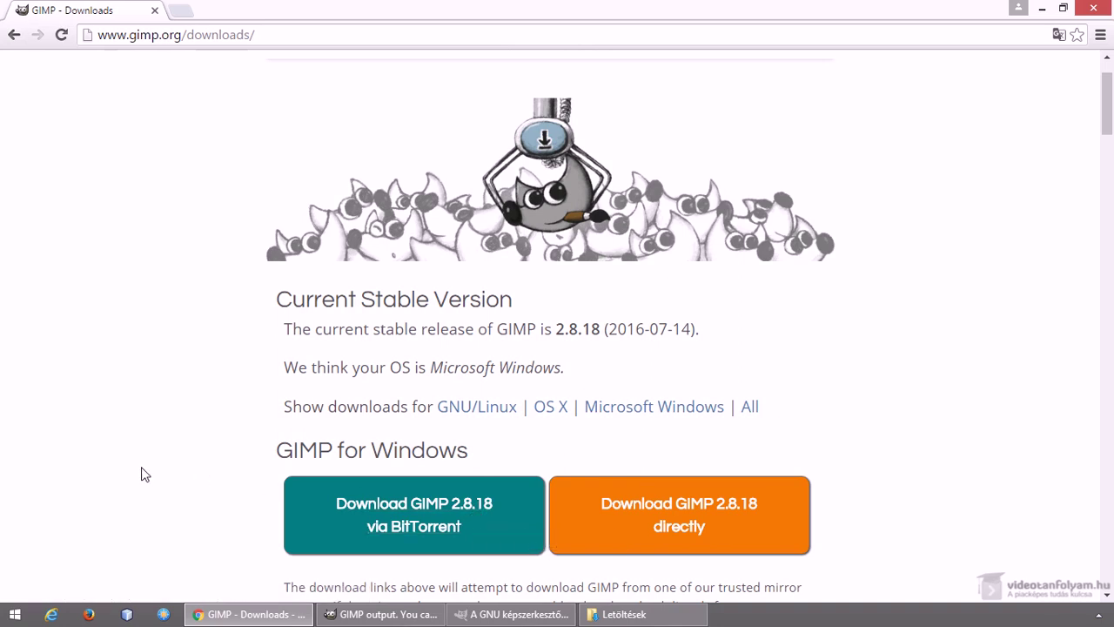
pyautogui.scroll(-5, 144, 475)
pyautogui.scroll(-3, 144, 474)
pyautogui.scroll(-5, 144, 474)
pyautogui.scroll(-3, 144, 474)
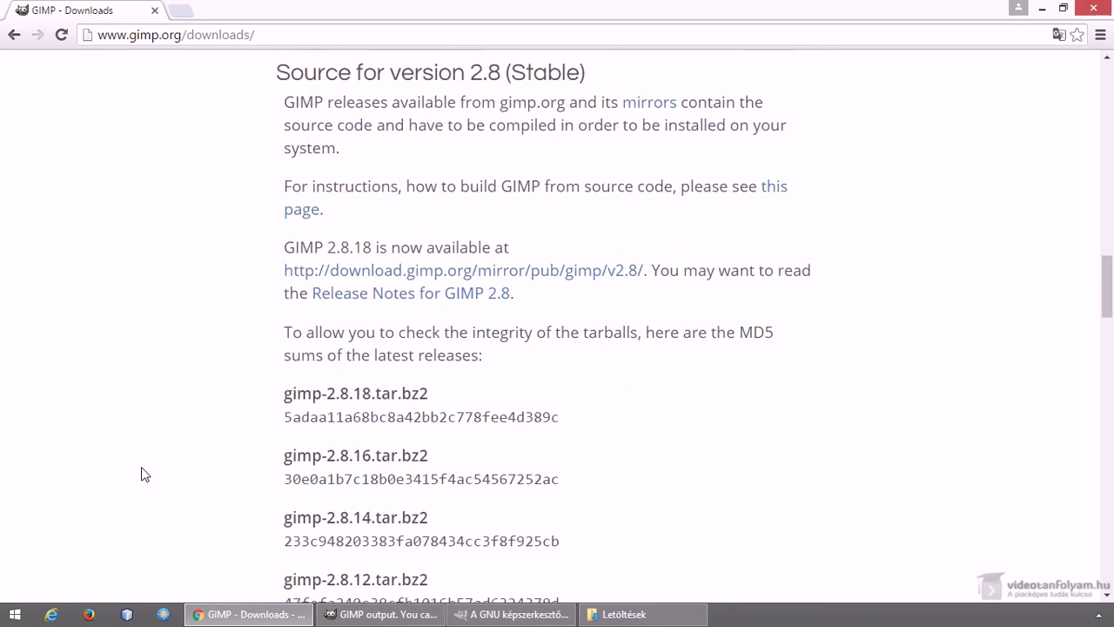
pyautogui.scroll(-5, 144, 474)
pyautogui.scroll(-4, 144, 474)
pyautogui.scroll(-2, 144, 474)
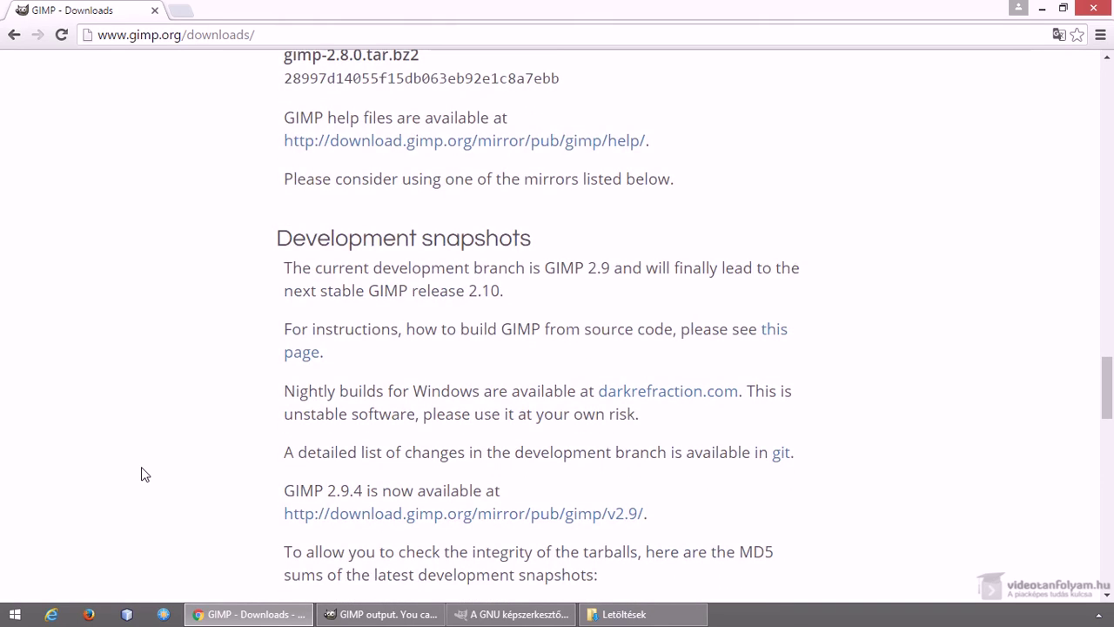
pyautogui.scroll(-2, 141, 467)
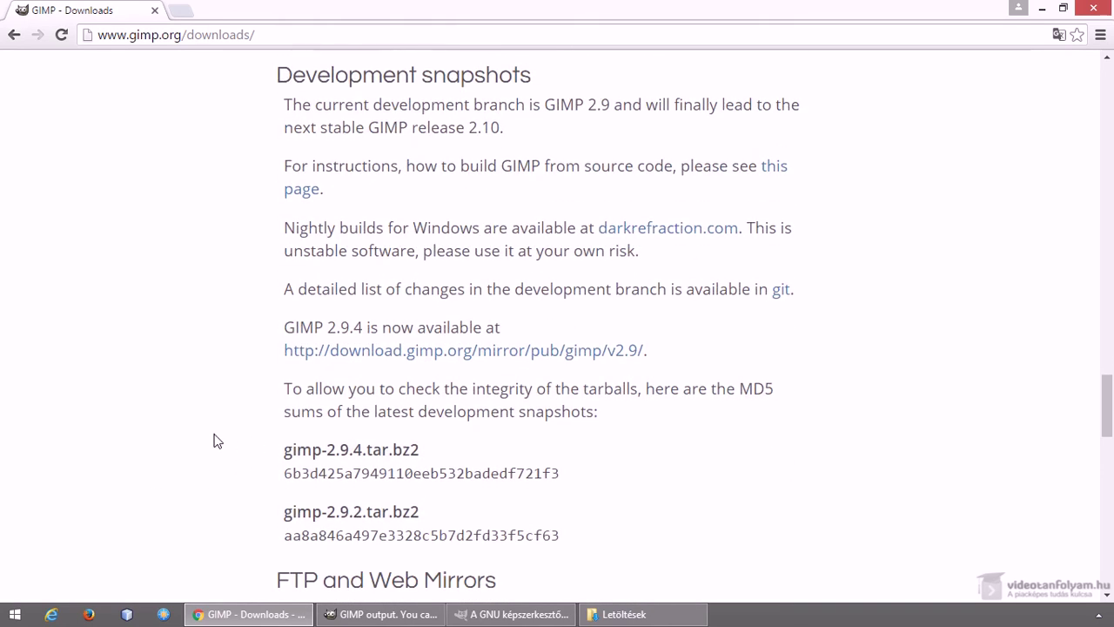
pyautogui.scroll(2, 215, 439)
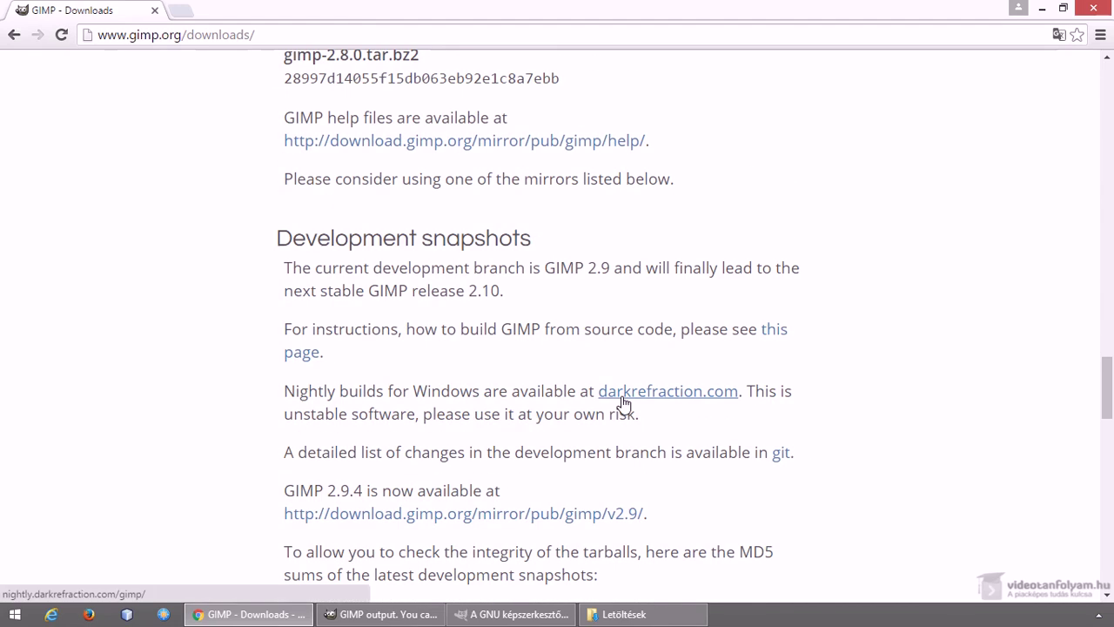
# - Open the darkrefraction.com nightly builds page in a new tab and view its build list
pyautogui.middleClick(622, 400)
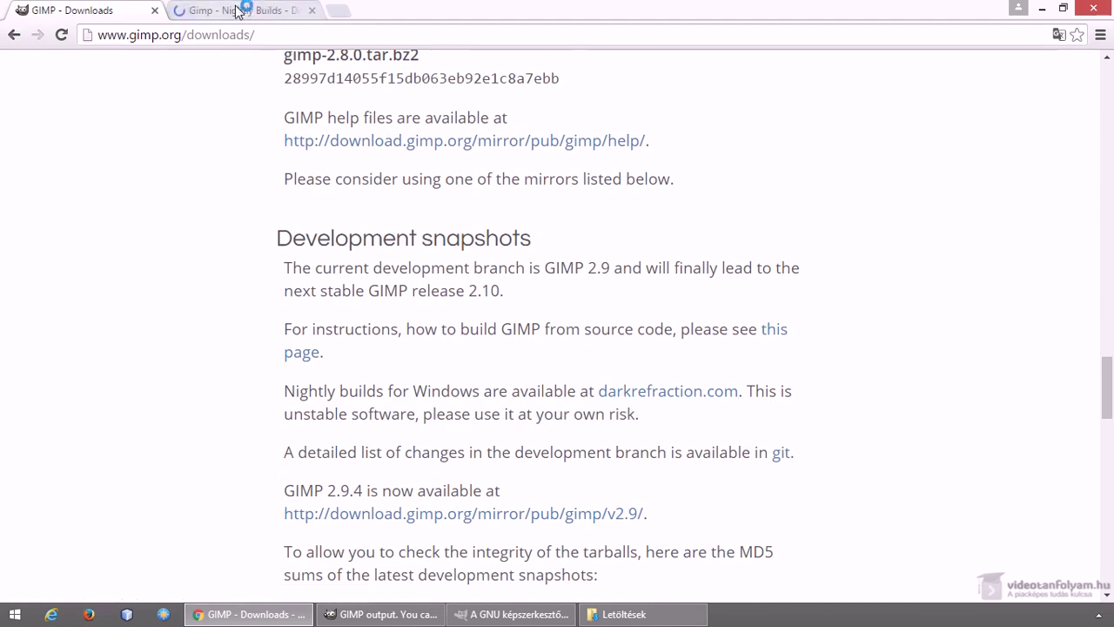
pyautogui.click(241, 9)
pyautogui.scroll(-4, 209, 349)
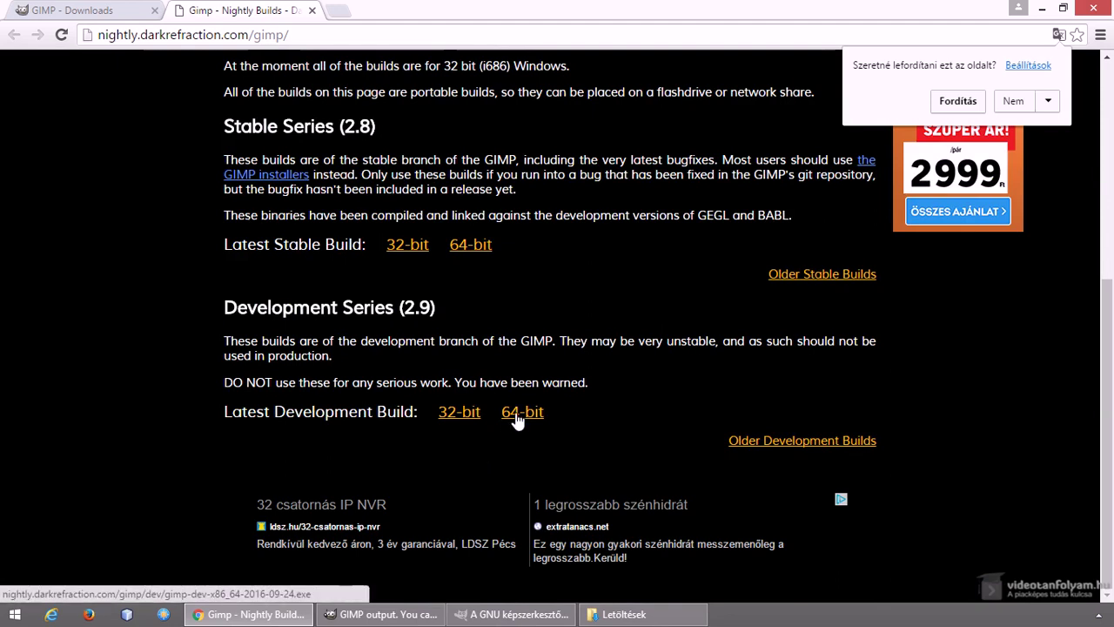
# - Start the 64-bit Latest Development Build download, cancel it with Törlés, then bring GIMP forward
pyautogui.click(517, 416)
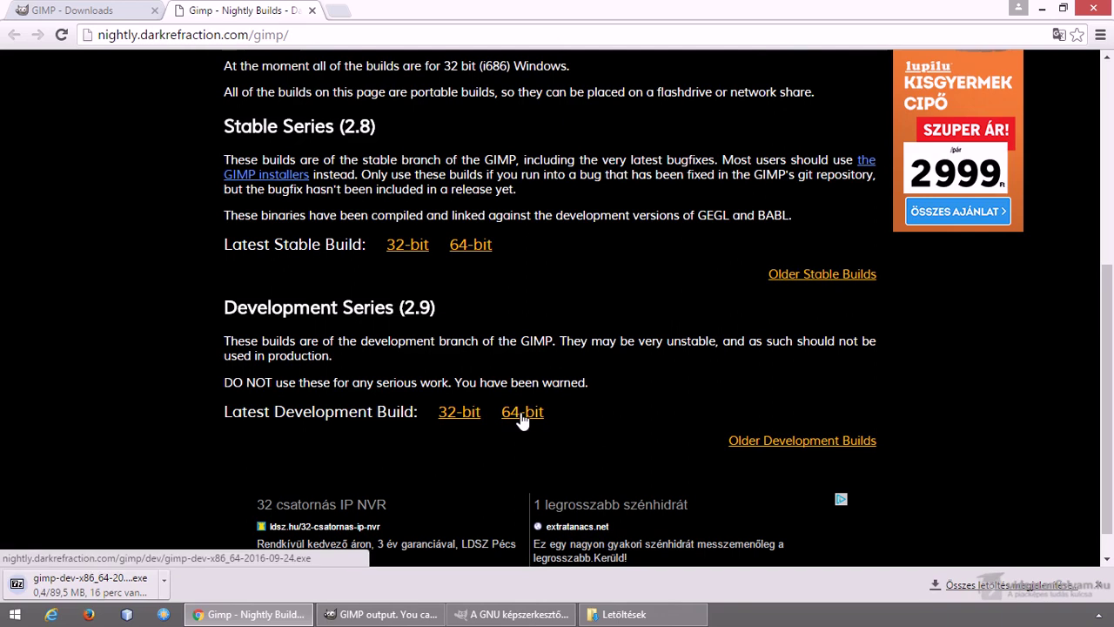
pyautogui.click(164, 579)
pyautogui.click(199, 558)
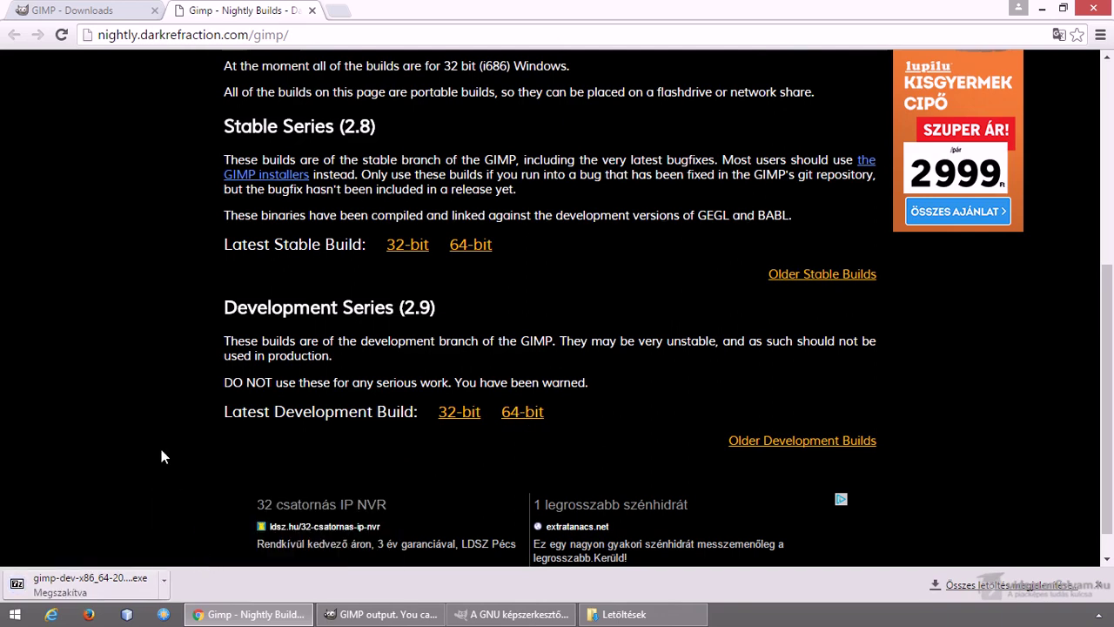
pyautogui.moveTo(512, 614)
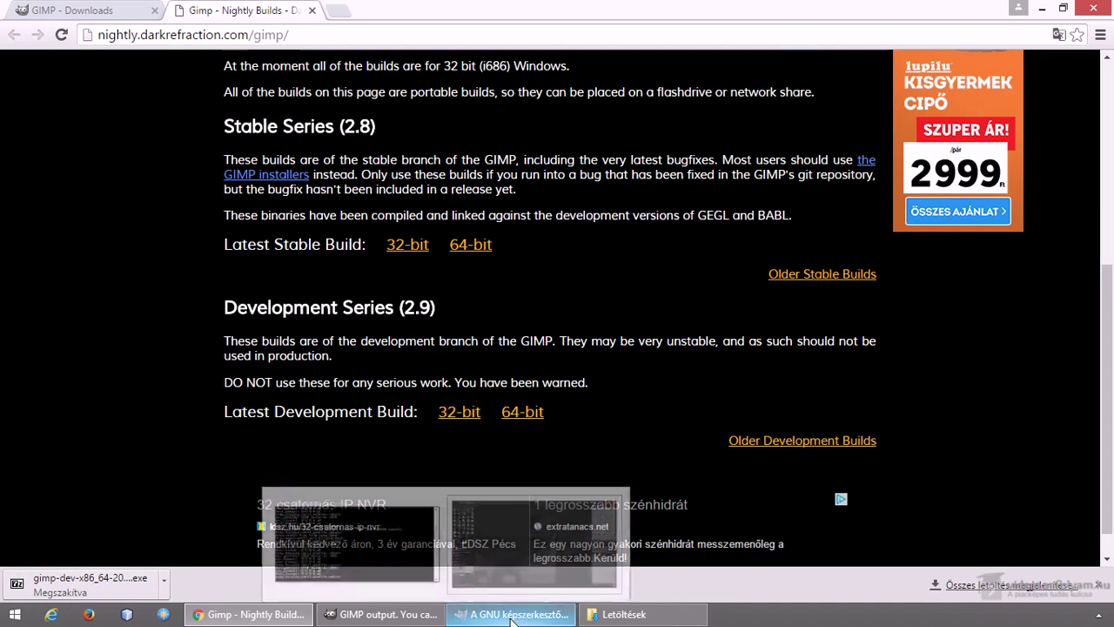
pyautogui.click(486, 530)
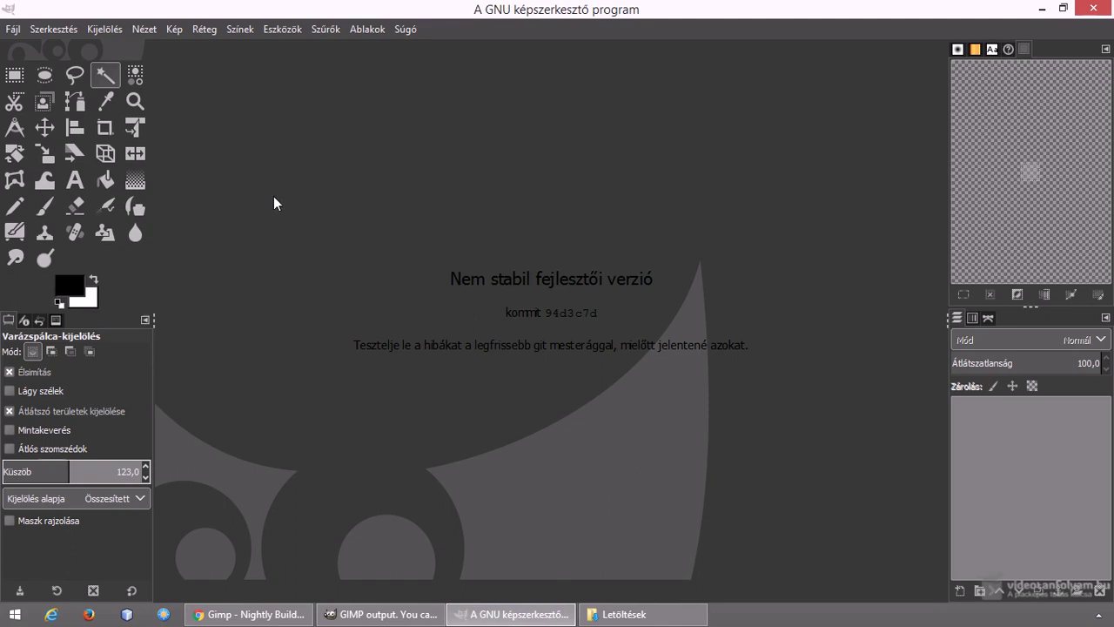
# - Open Edit > Preferences at the Interface Theme page
pyautogui.click(54, 29)
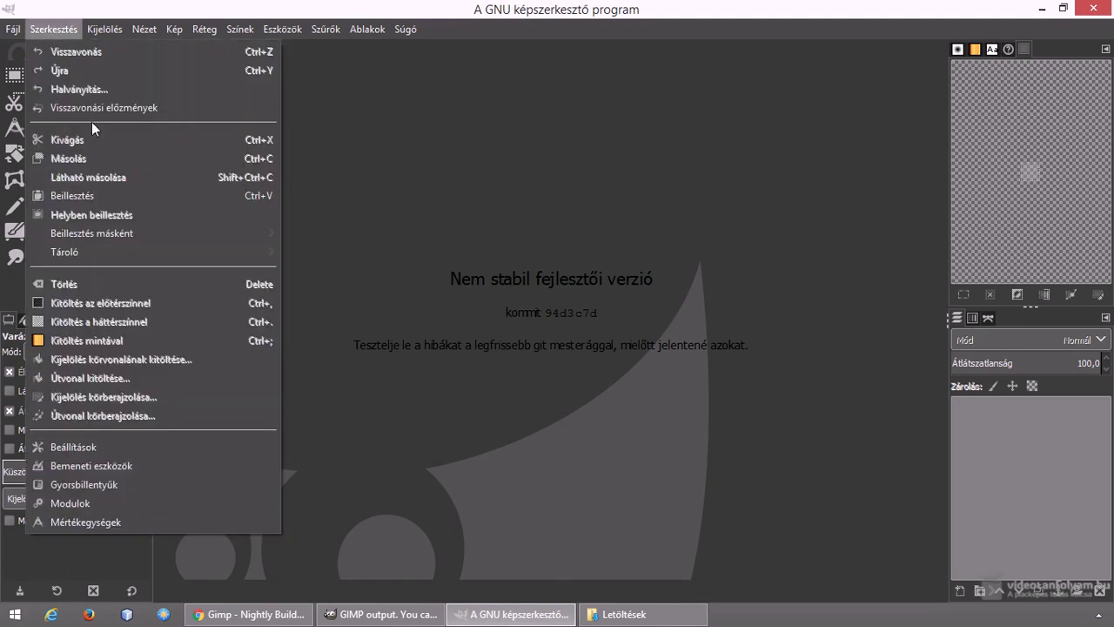
pyautogui.click(111, 447)
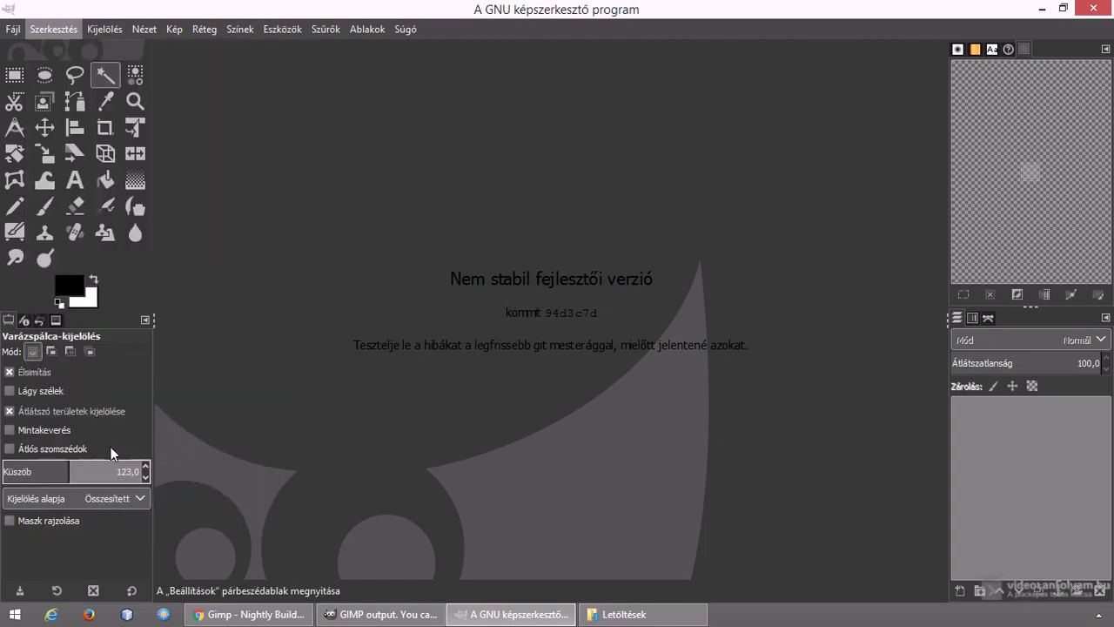
pyautogui.click(86, 313)
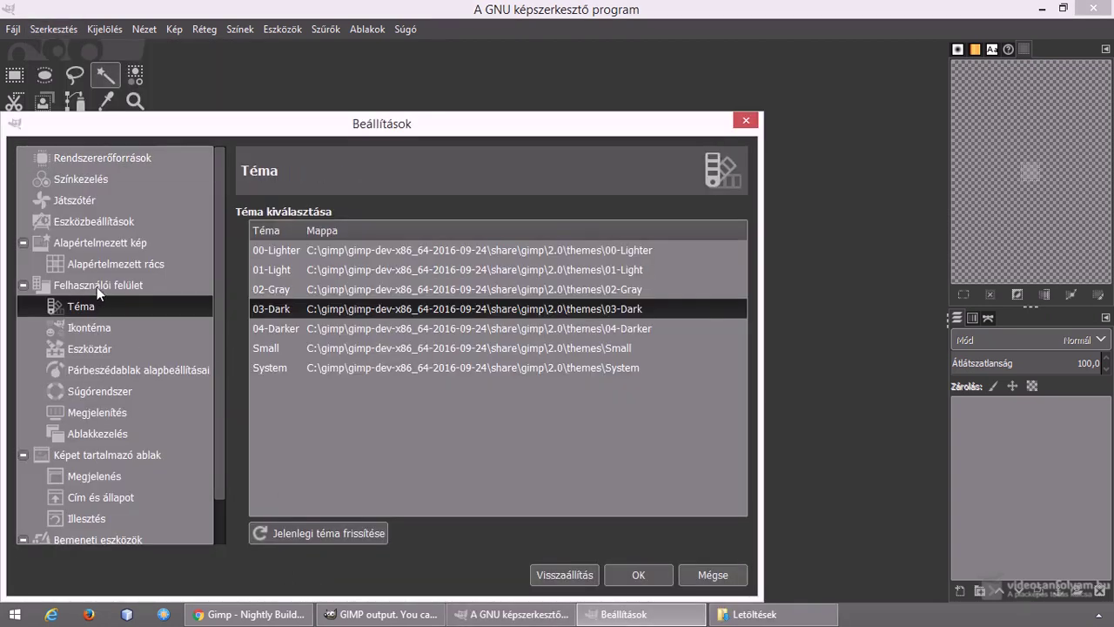
pyautogui.scroll(-2, 217, 296)
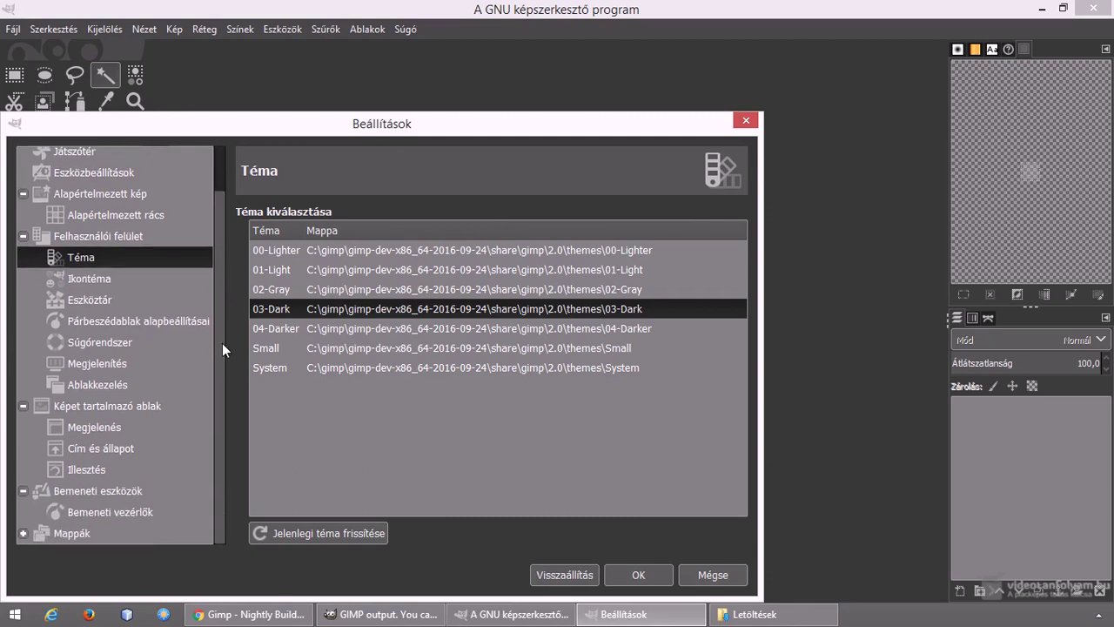
pyautogui.scroll(2, 216, 261)
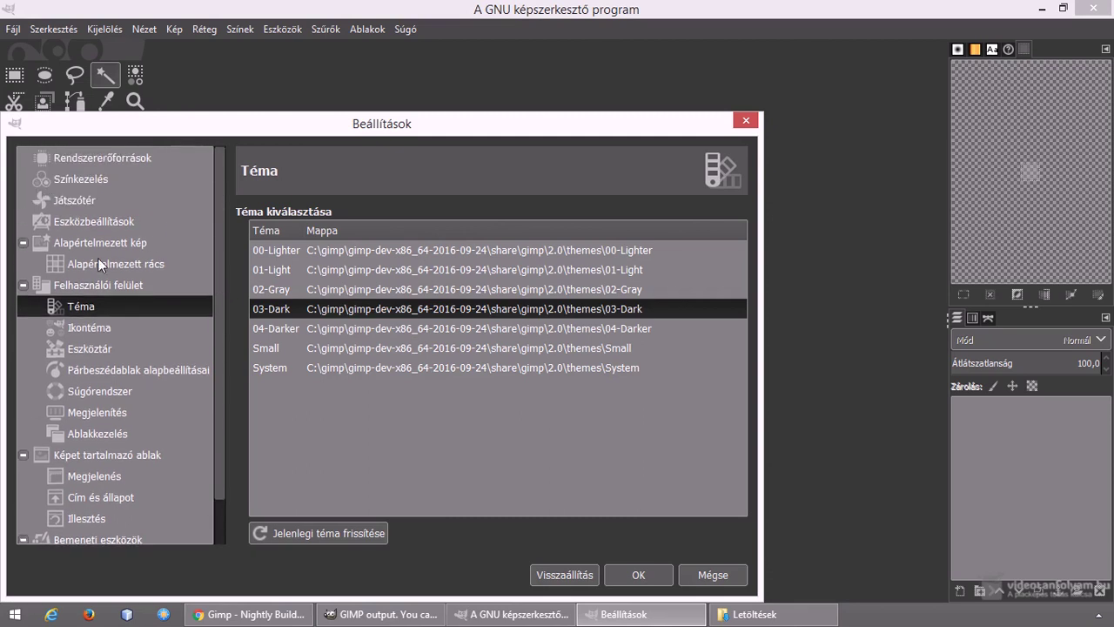
pyautogui.click(23, 284)
pyautogui.click(24, 284)
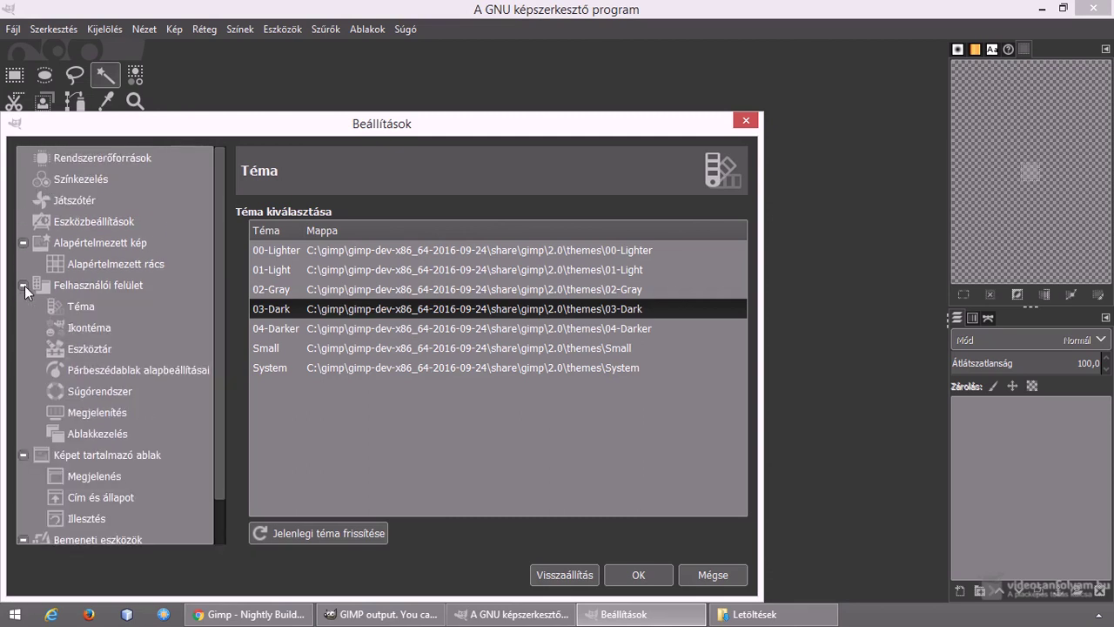
pyautogui.click(81, 302)
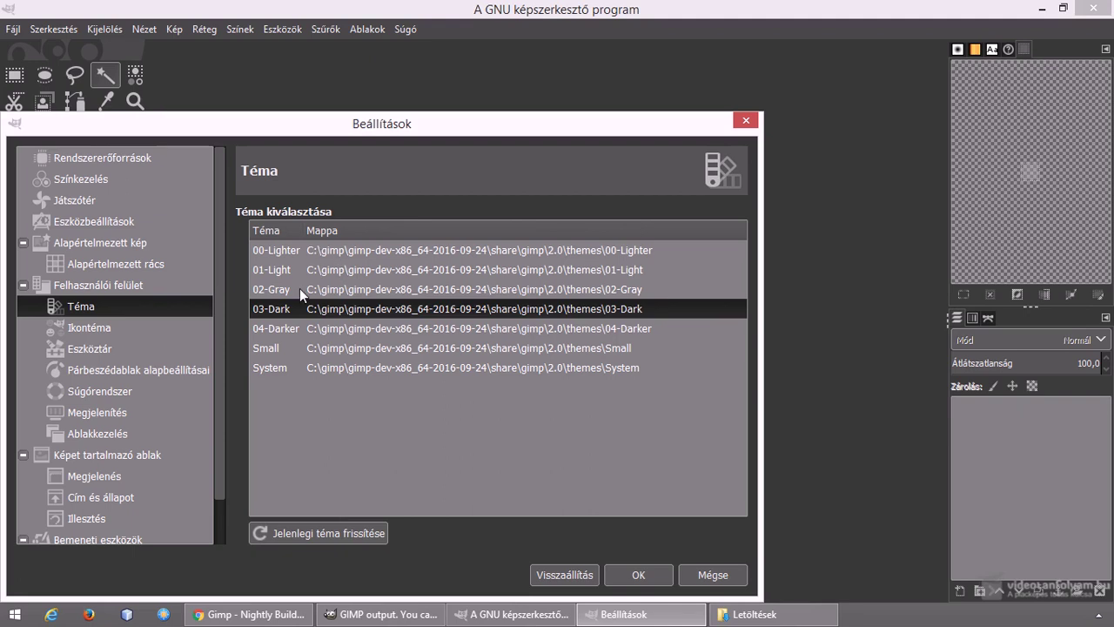
# - Preview the Small, 03-Dark, 02-Gray and 01-Light themes, then apply 04-Darker
pyautogui.click(288, 346)
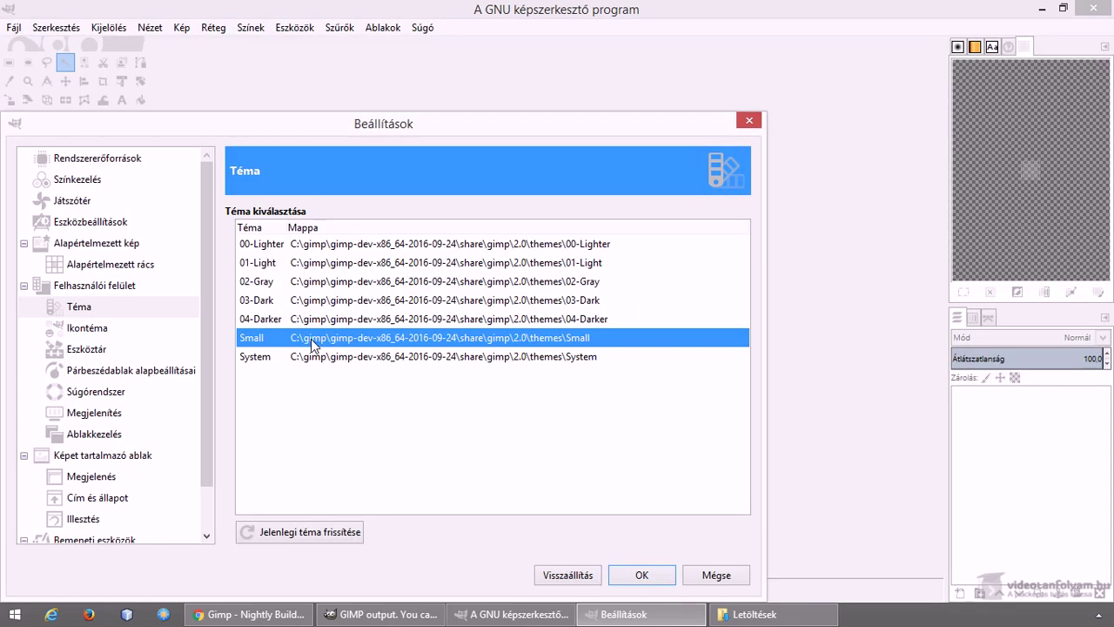
pyautogui.click(287, 302)
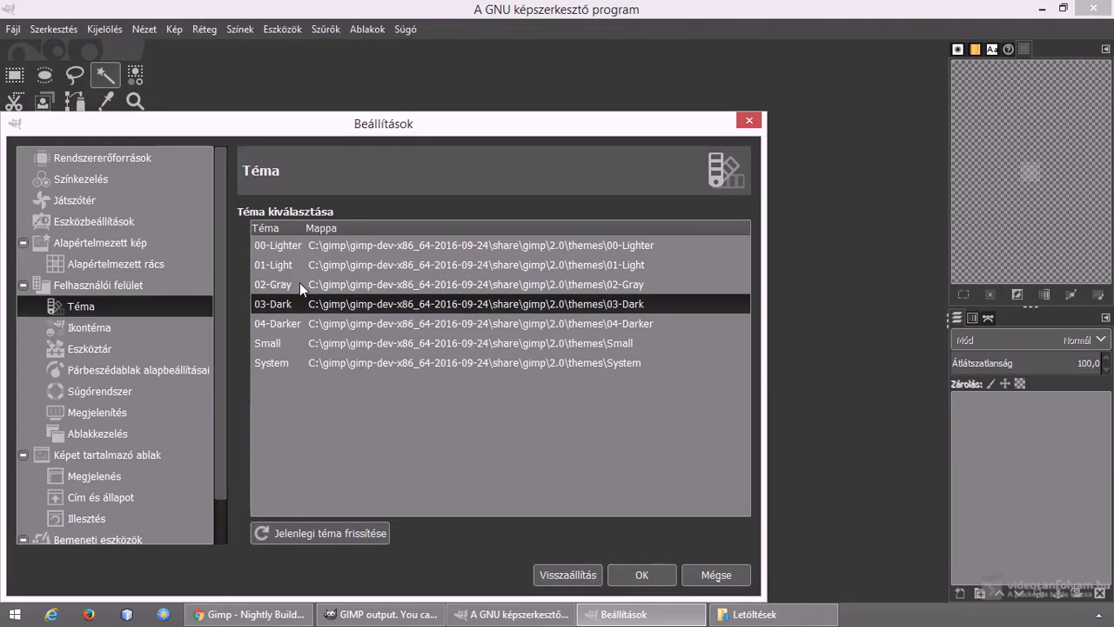
pyautogui.click(299, 284)
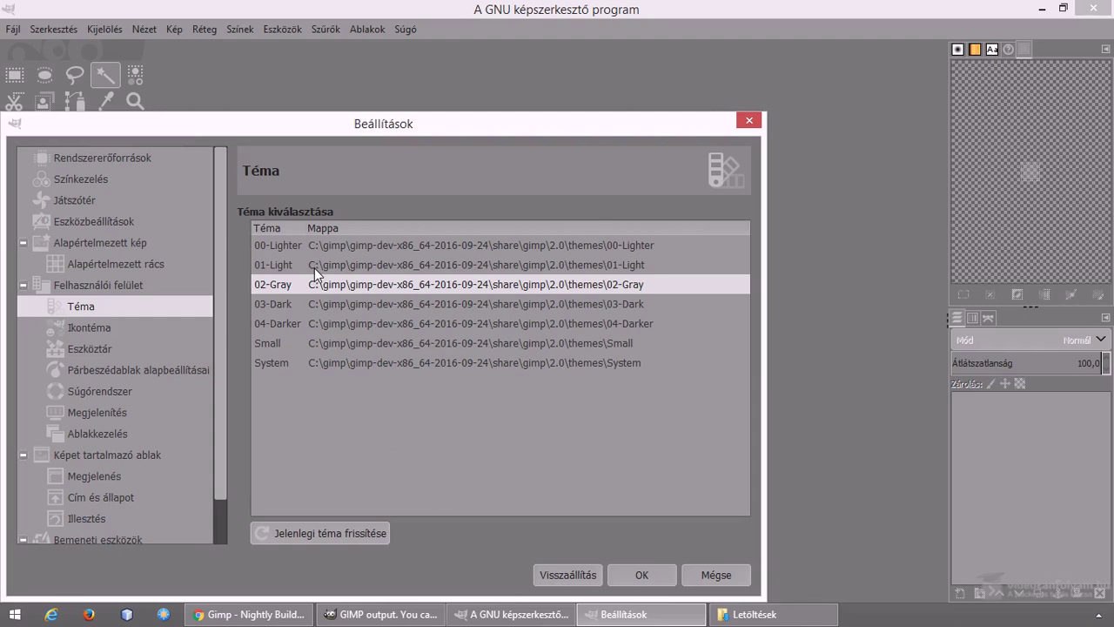
pyautogui.click(314, 270)
pyautogui.moveTo(286, 124)
pyautogui.mouseDown()
pyautogui.moveTo(450, 110)
pyautogui.moveTo(378, 133)
pyautogui.mouseUp()
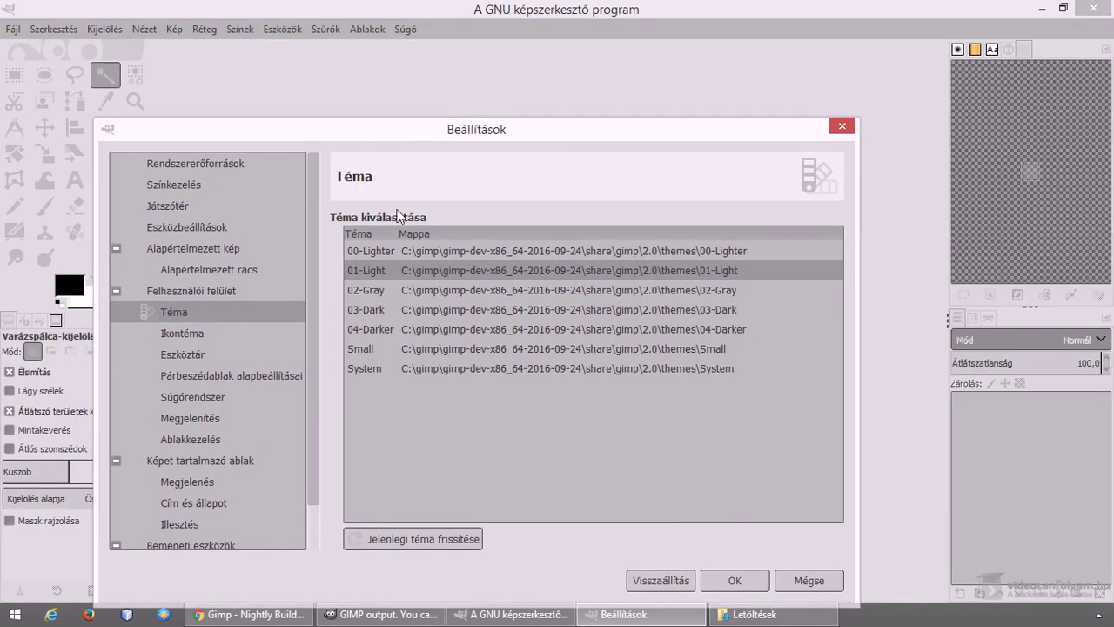
pyautogui.click(394, 328)
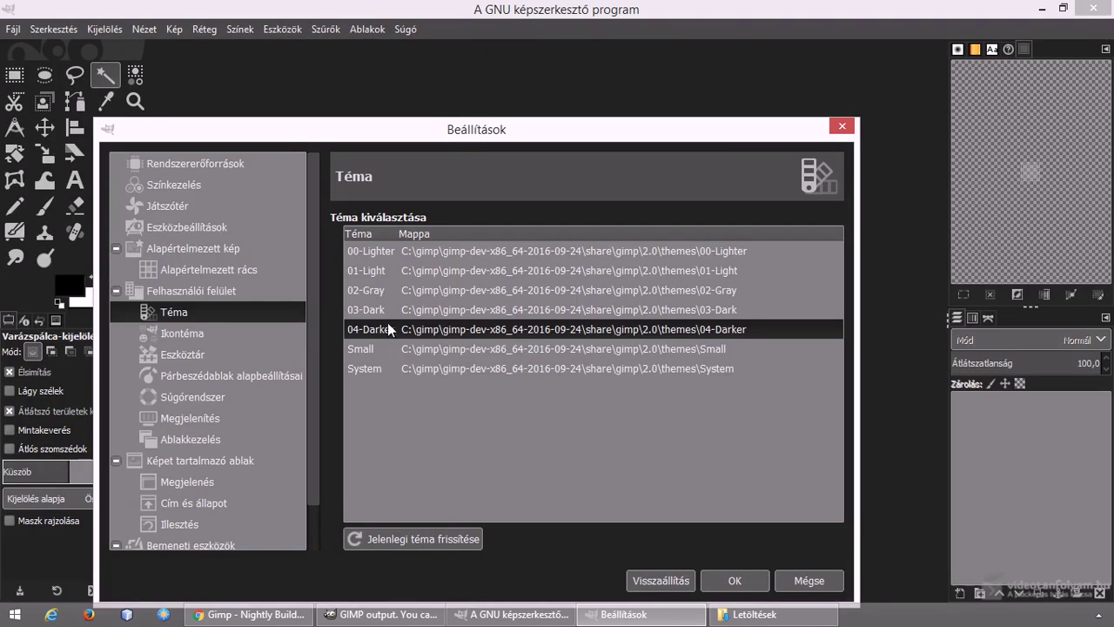
pyautogui.click(738, 582)
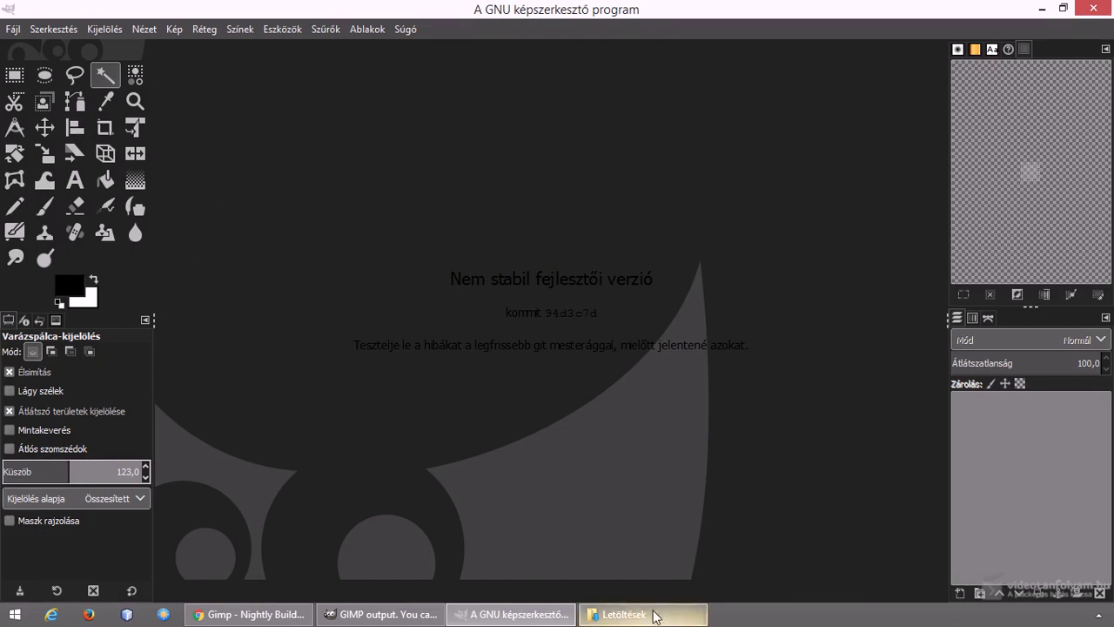
# - Drag the hibiscus JPEG from the downloads folder into GIMP and open Preferences
pyautogui.click(654, 615)
pyautogui.moveTo(228, 131)
pyautogui.mouseDown()
pyautogui.moveTo(494, 621)
pyautogui.moveTo(473, 413)
pyautogui.mouseUp()
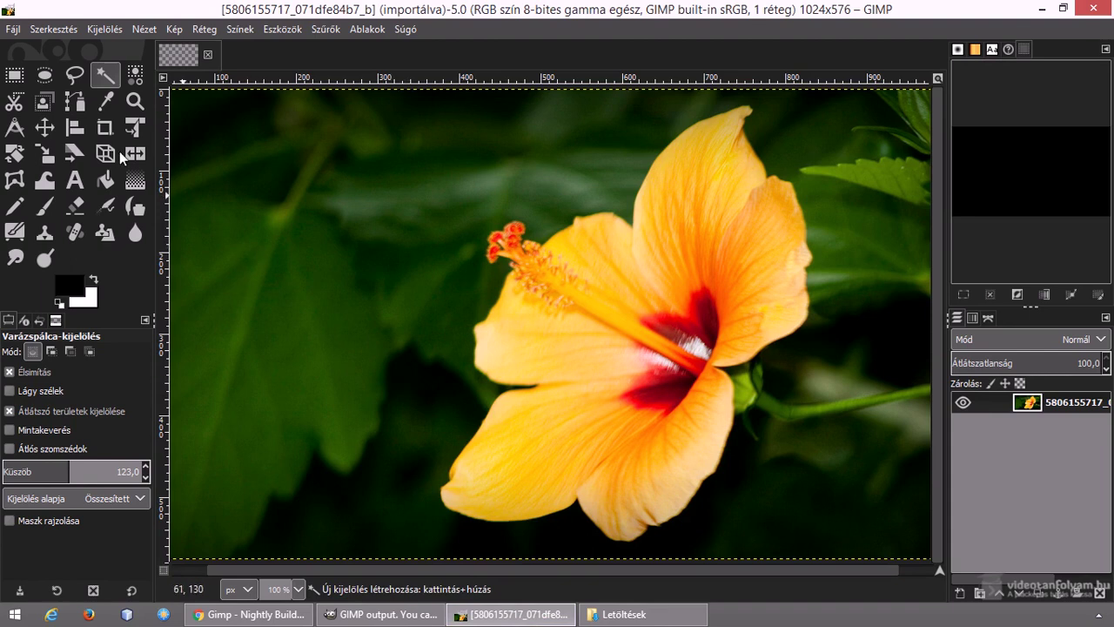
pyautogui.click(56, 28)
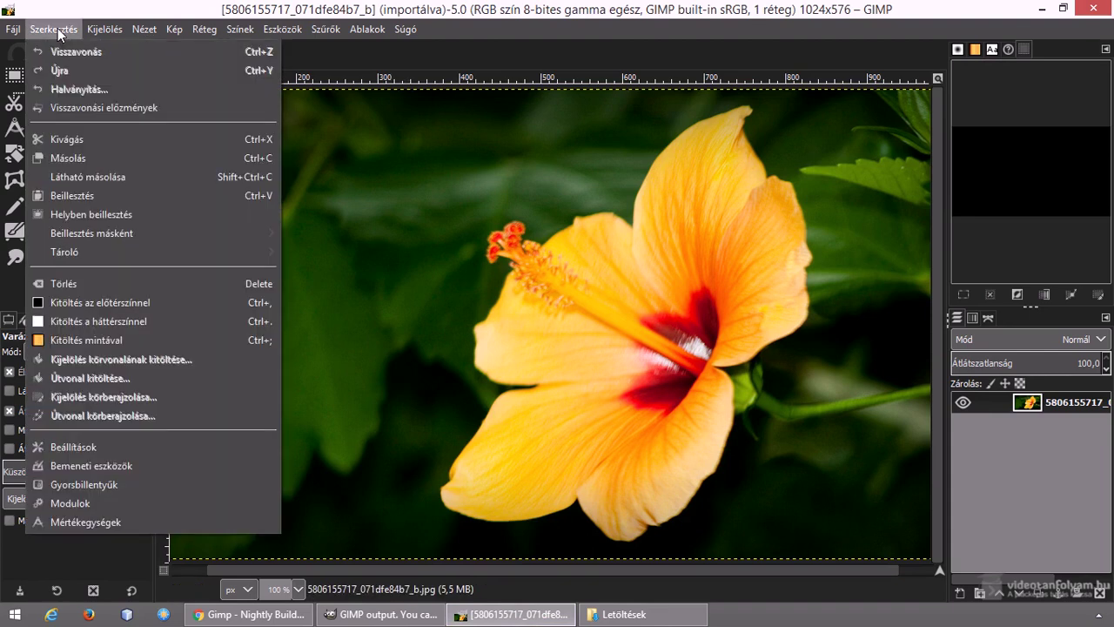
pyautogui.click(102, 444)
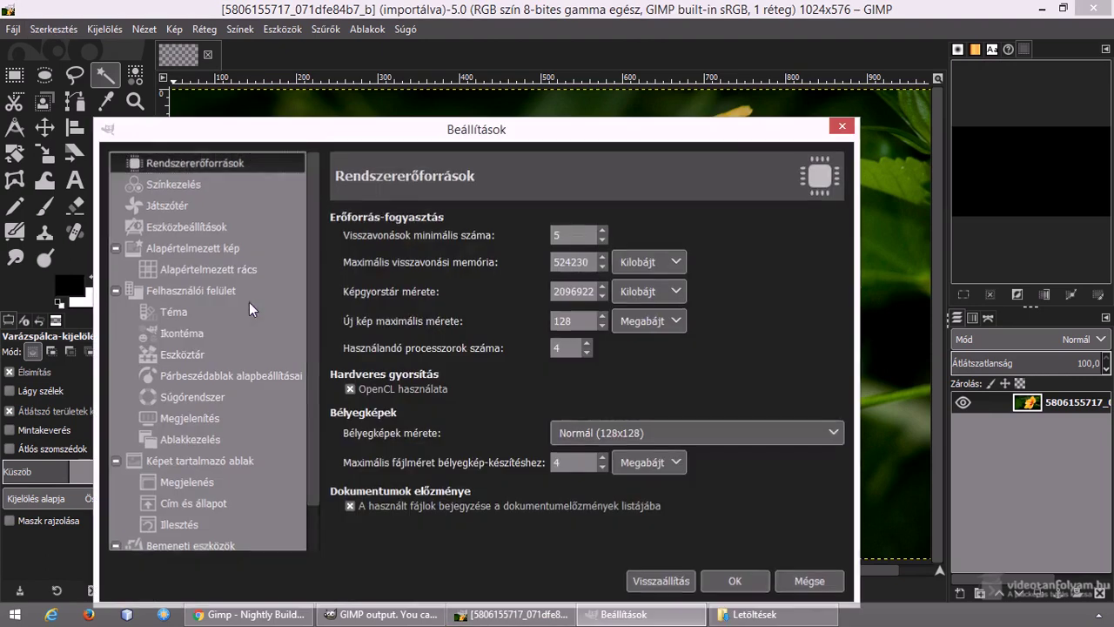
# - Try the Legacy and Color icon themes, then apply the Symbolic icon theme
pyautogui.click(181, 332)
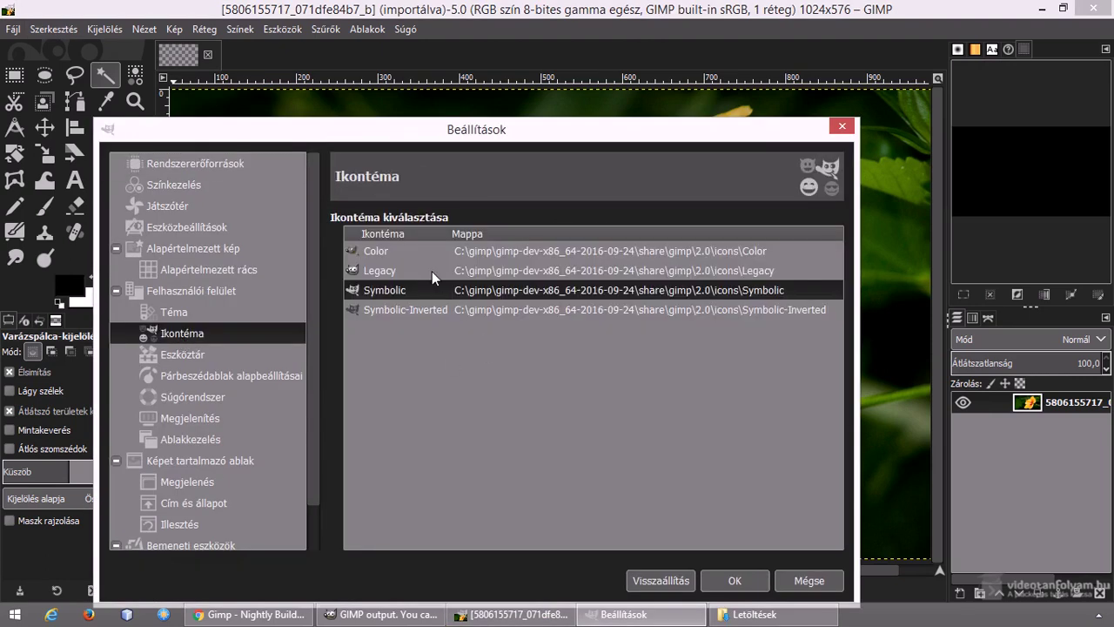
pyautogui.click(382, 270)
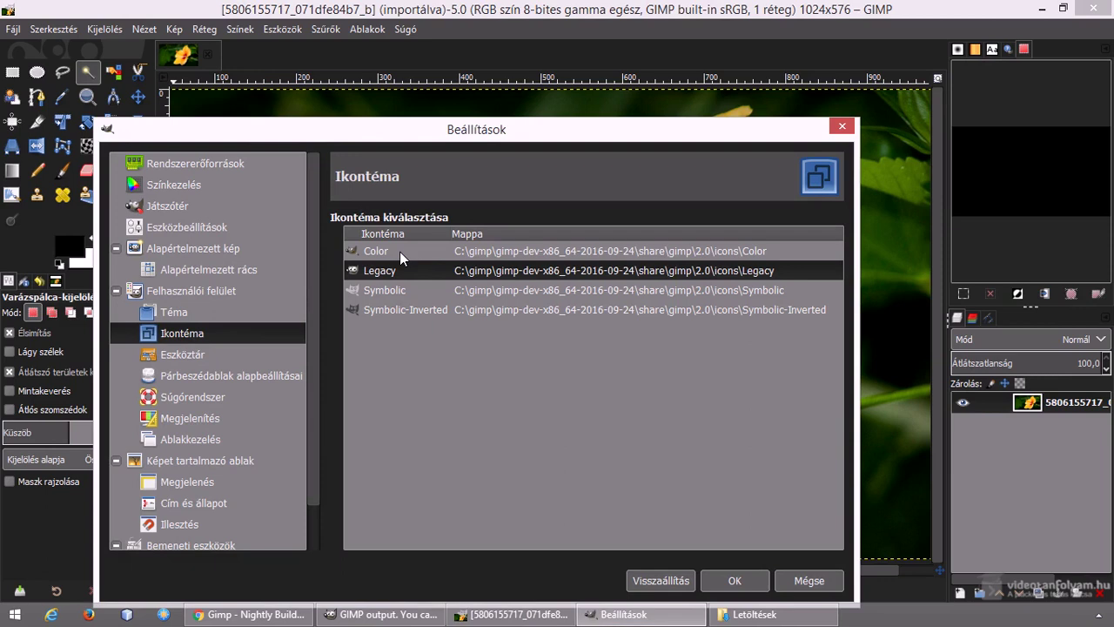
pyautogui.click(399, 251)
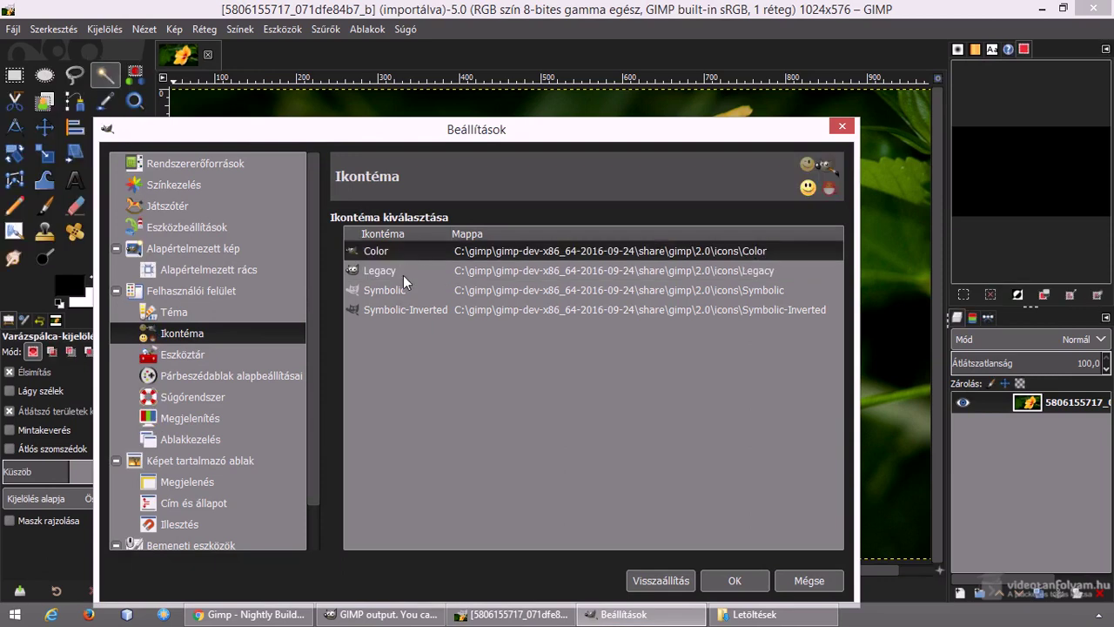
pyautogui.click(398, 287)
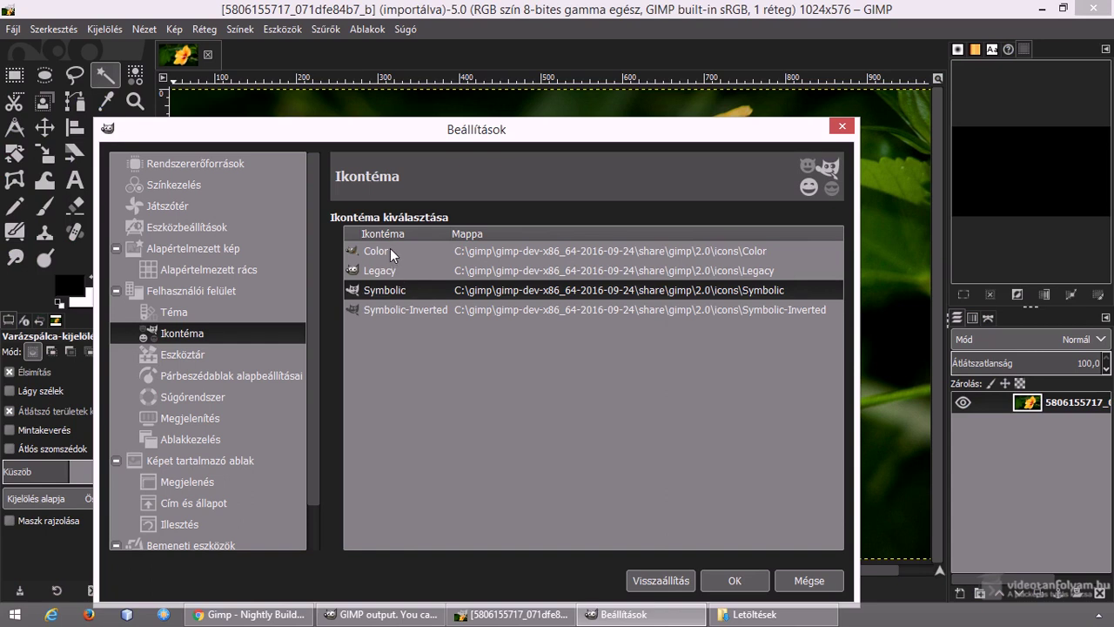
pyautogui.click(390, 249)
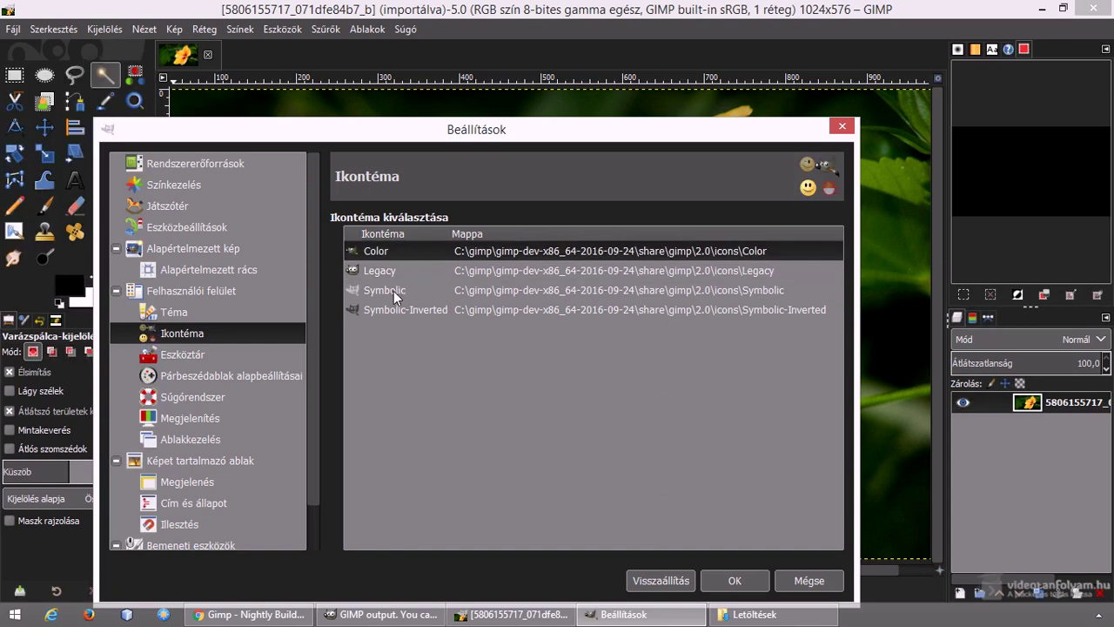
pyautogui.click(422, 294)
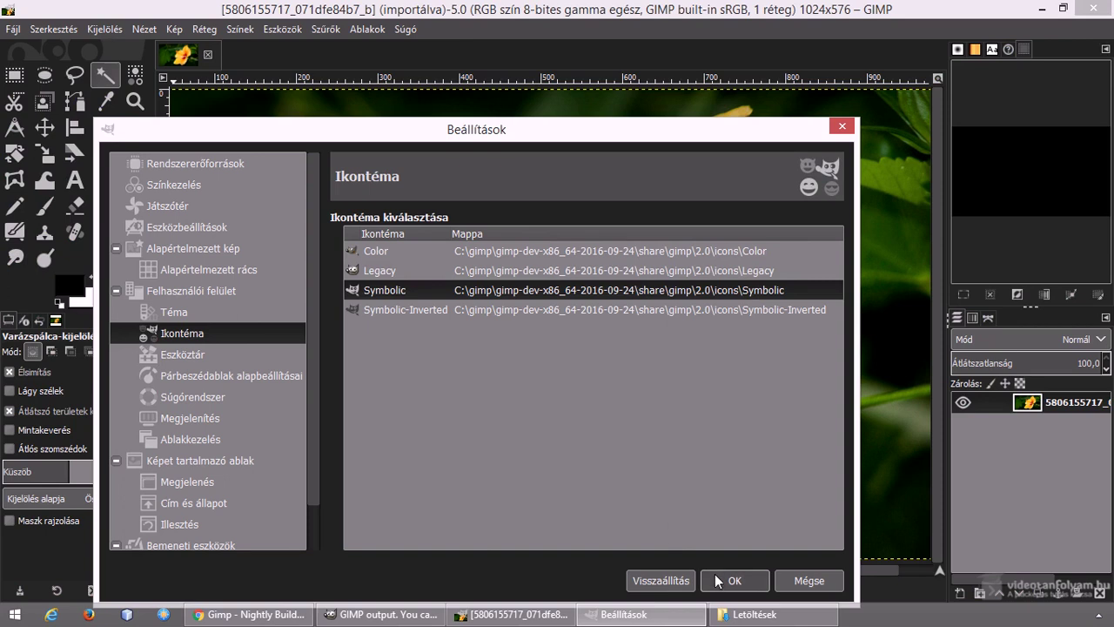
pyautogui.click(719, 581)
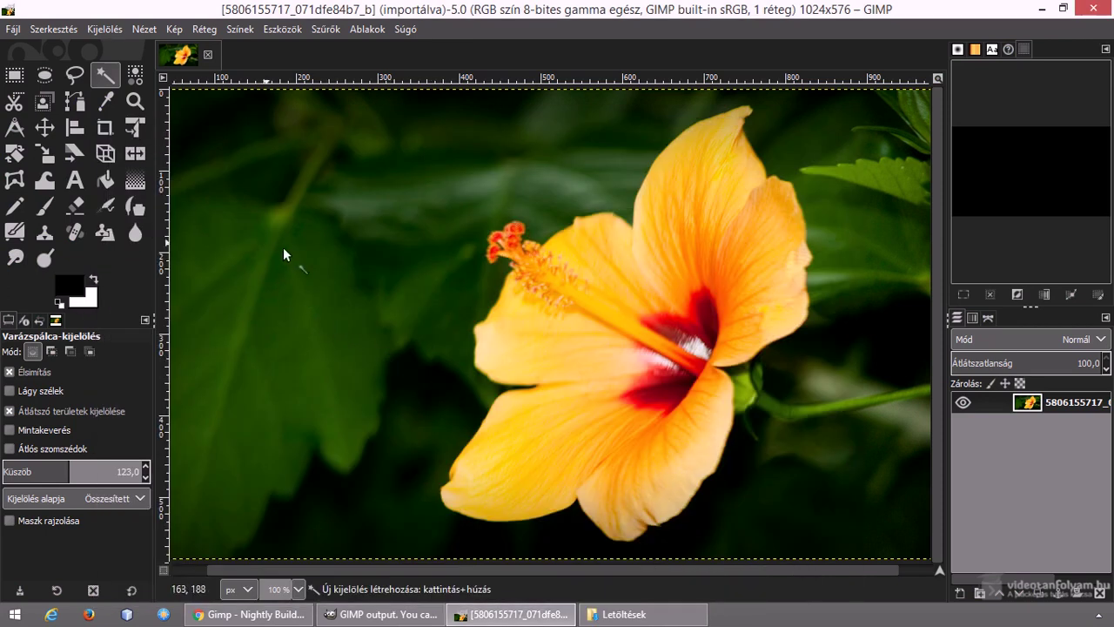
# - Apply Gaussian Blur with Split view enabled and the blur size set to 11,62
pyautogui.click(322, 30)
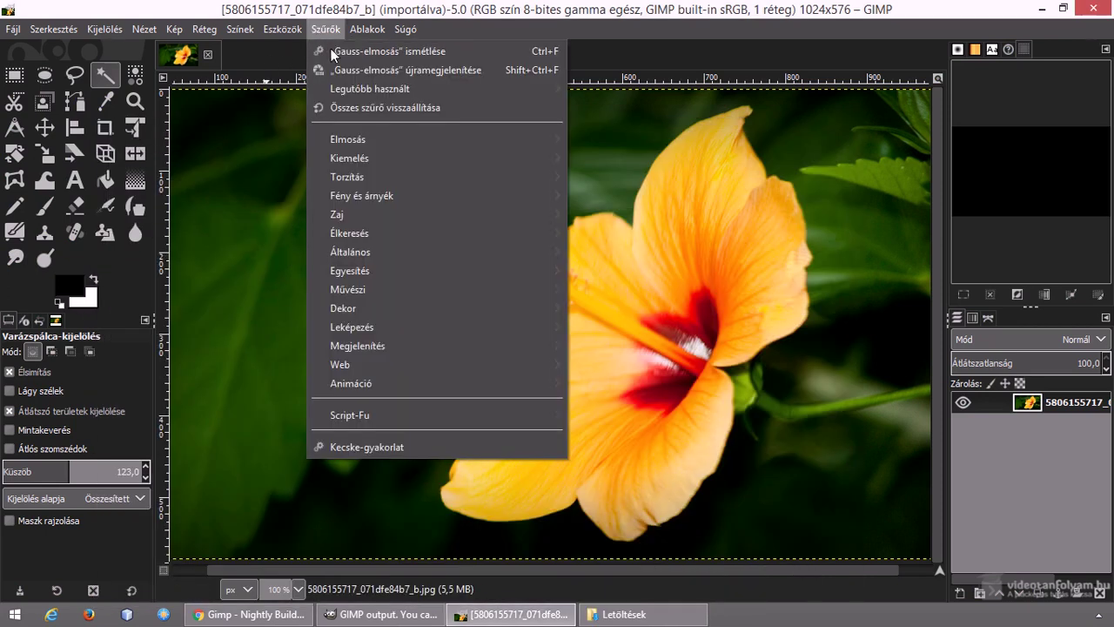
pyautogui.moveTo(348, 139)
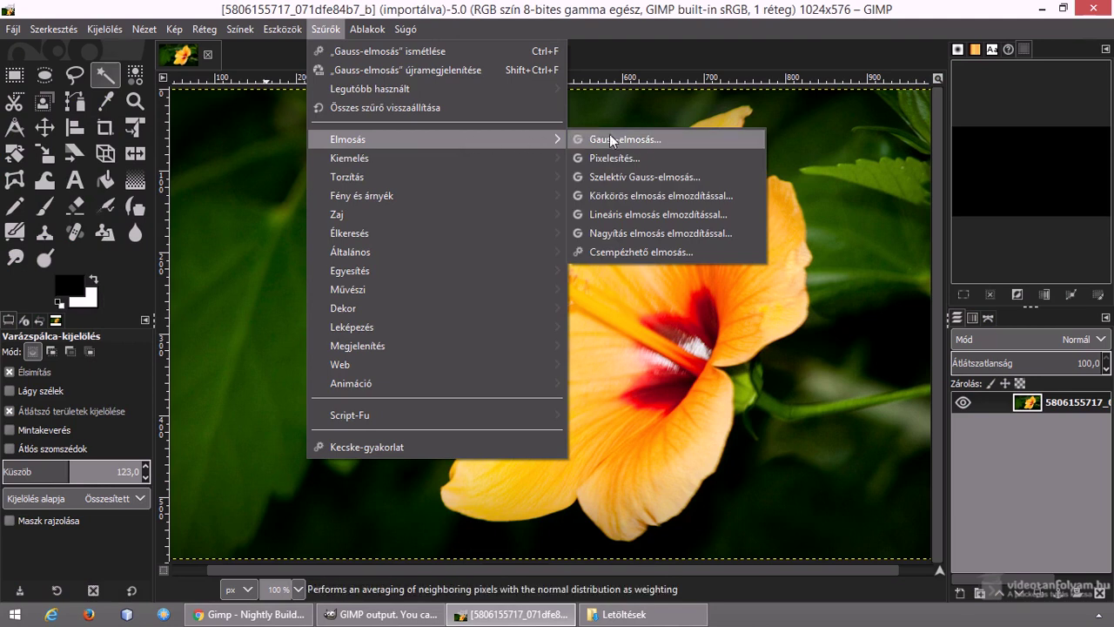
pyautogui.click(640, 140)
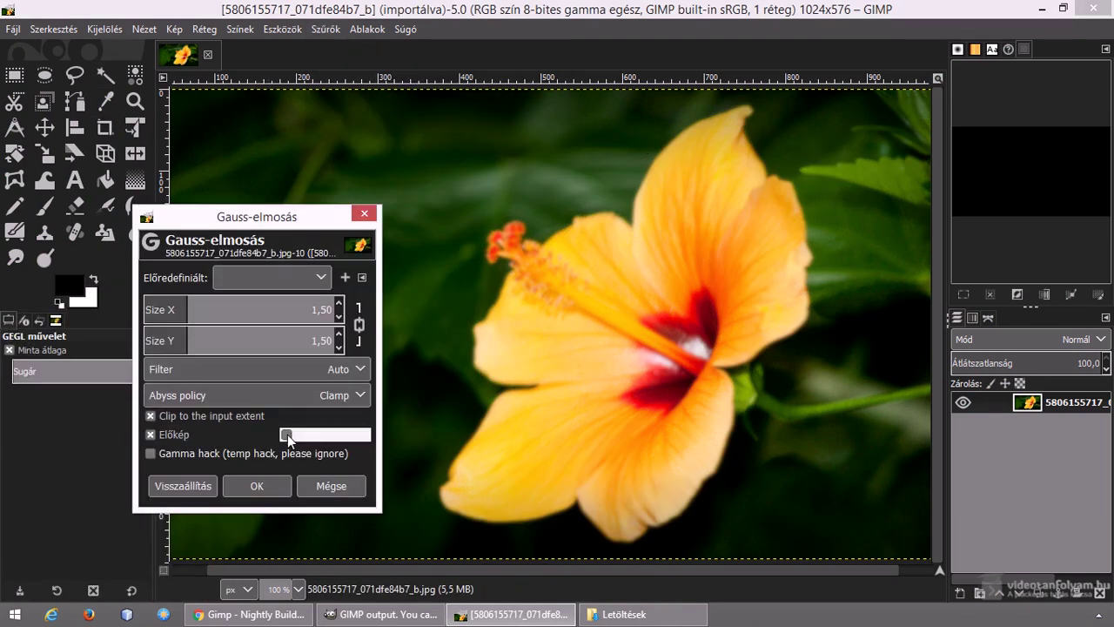
pyautogui.click(287, 434)
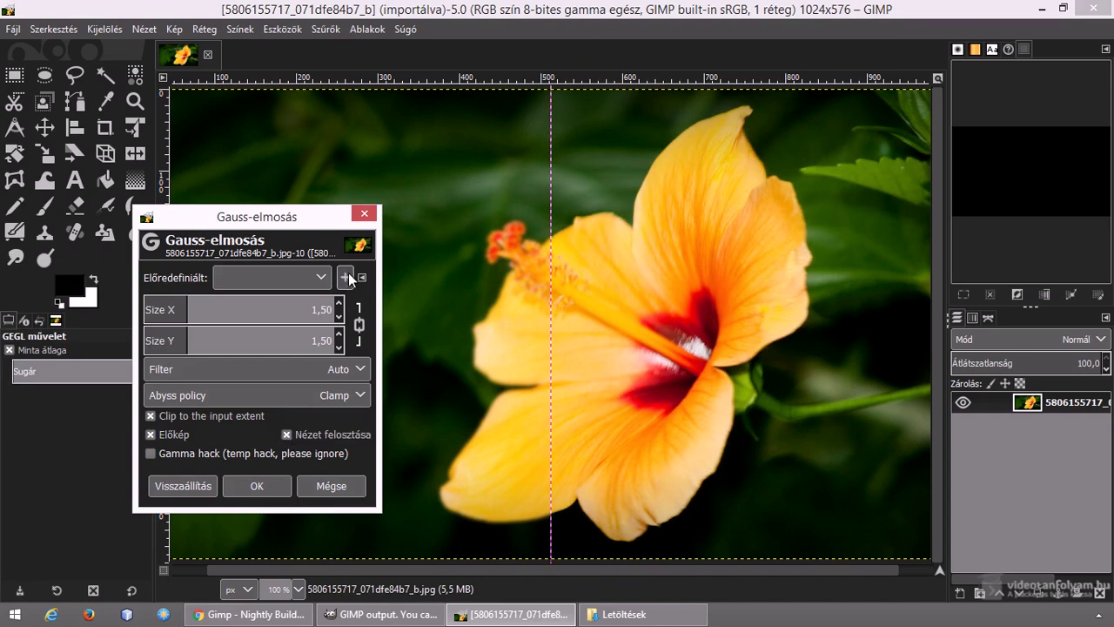
pyautogui.moveTo(205, 315)
pyautogui.mouseDown()
pyautogui.moveTo(254, 312)
pyautogui.moveTo(235, 312)
pyautogui.mouseUp()
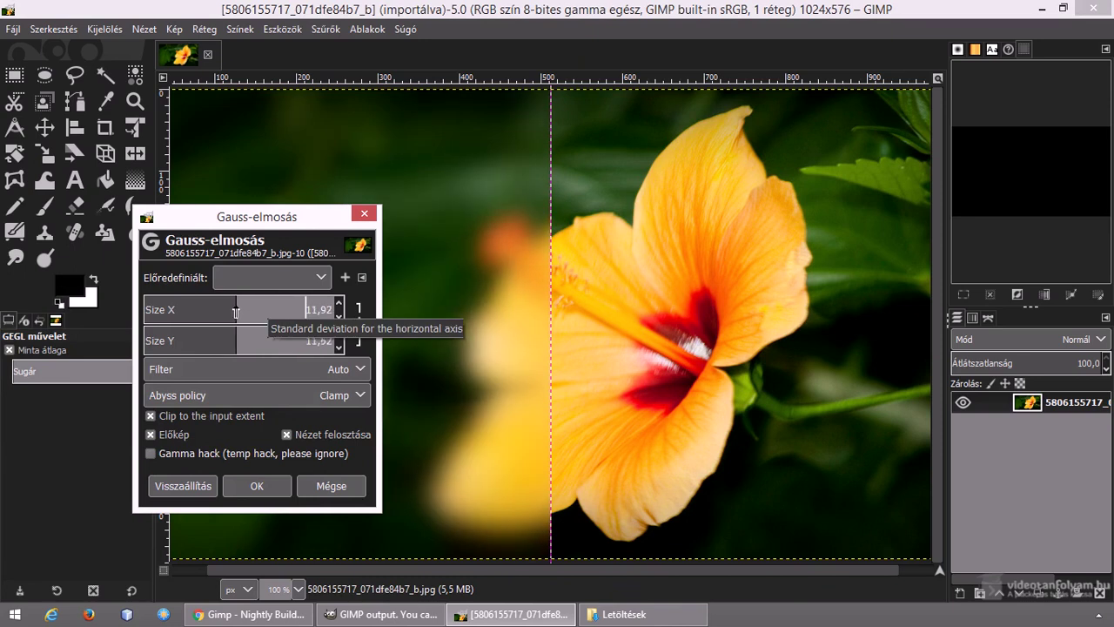
pyautogui.moveTo(264, 221); pyautogui.dragTo(184, 228)
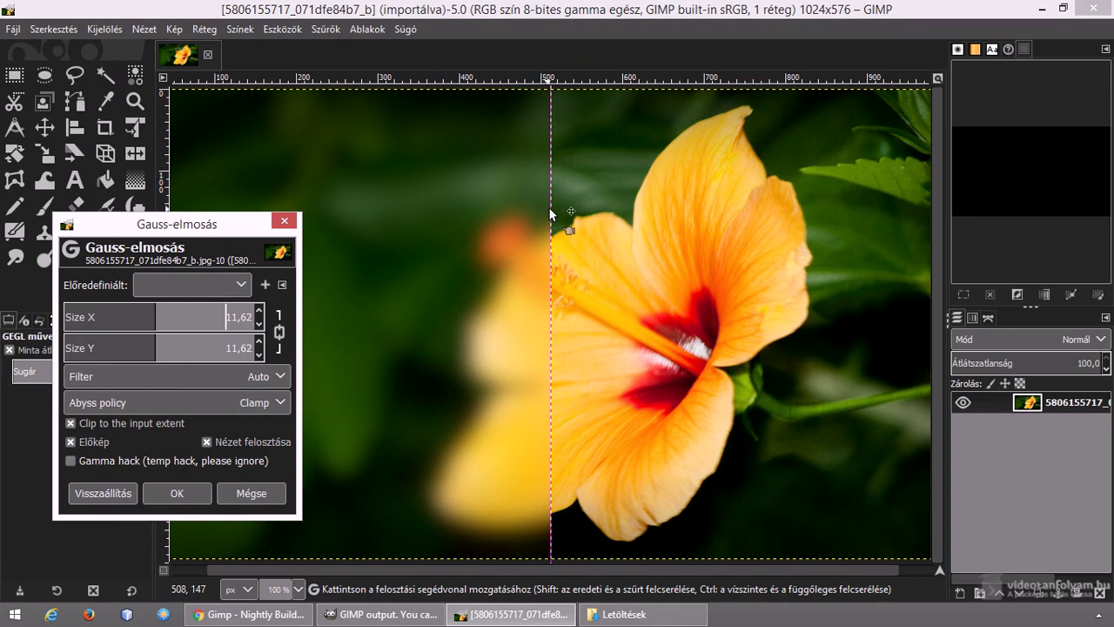
# - Move the split guide across the flower and swap the blurred and original sides
pyautogui.moveTo(551, 207)
pyautogui.mouseDown()
pyautogui.moveTo(697, 218)
pyautogui.moveTo(418, 215)
pyautogui.moveTo(653, 232)
pyautogui.moveTo(755, 225)
pyautogui.moveTo(566, 205)
pyautogui.mouseUp()
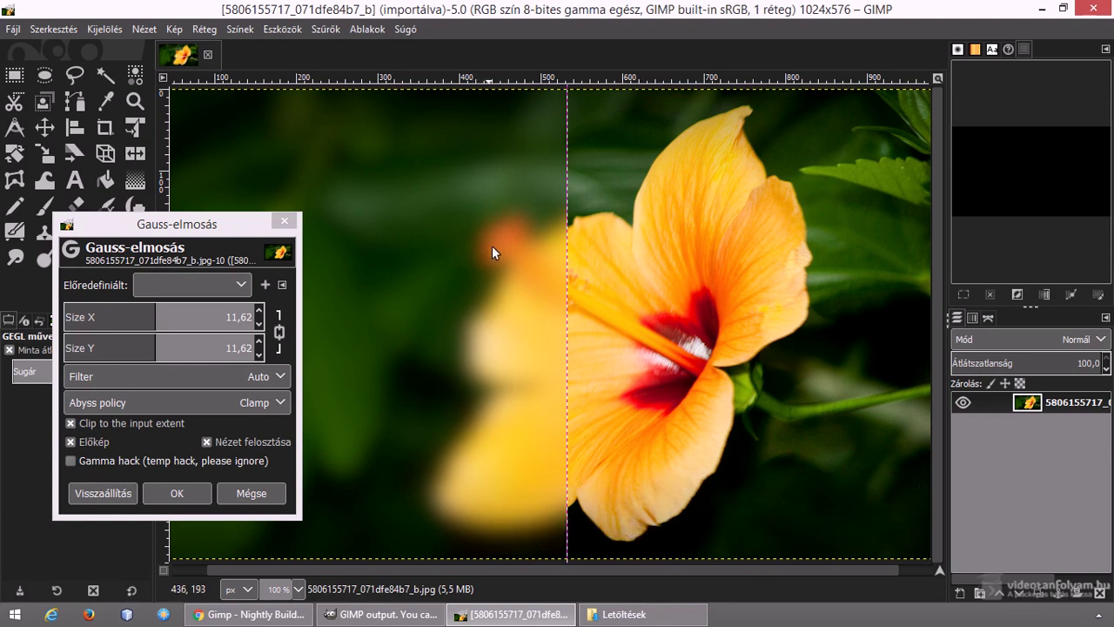
pyautogui.click(567, 239)
pyautogui.click(567, 238)
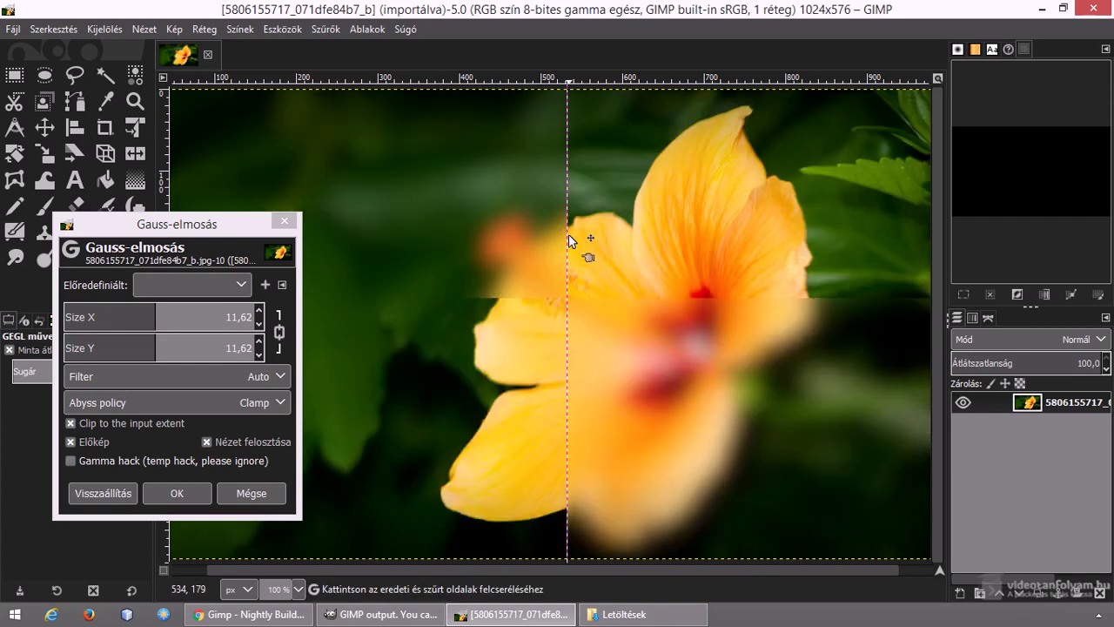
pyautogui.click(568, 239)
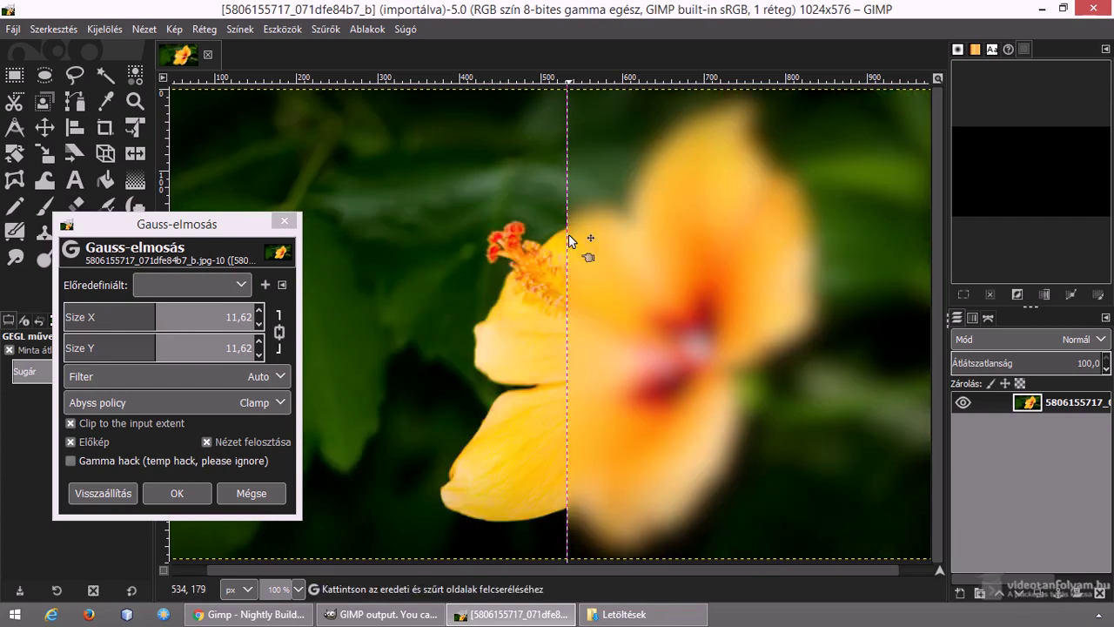
pyautogui.click(567, 240)
pyautogui.click(567, 240)
pyautogui.click(567, 239)
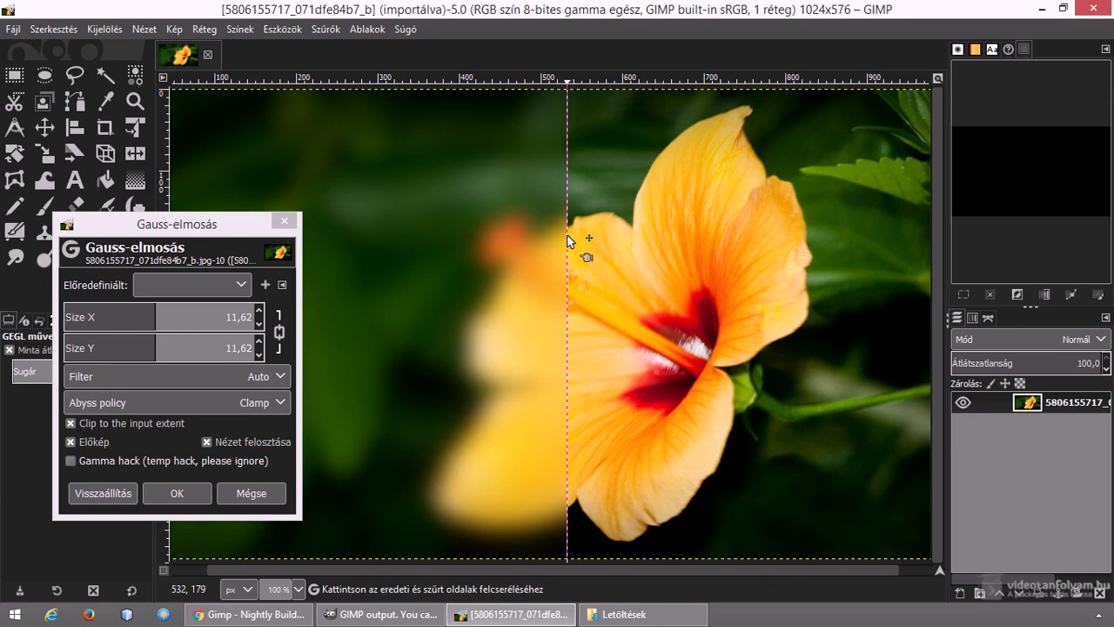
pyautogui.click(567, 239)
pyautogui.click(568, 240)
pyautogui.click(568, 240)
pyautogui.click(568, 196)
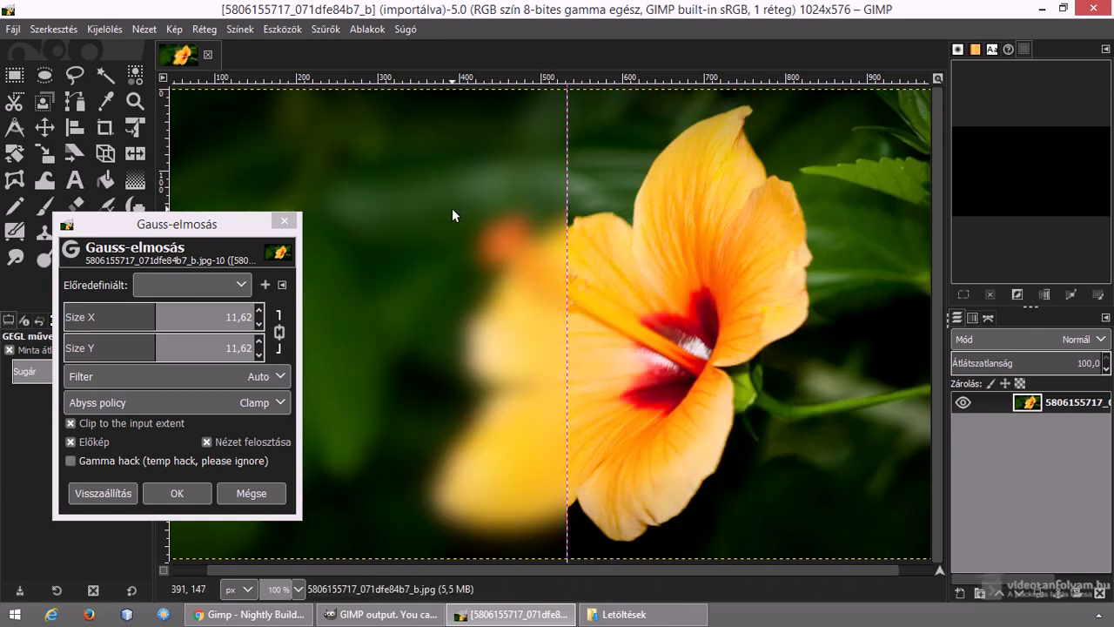
# - Make the split horizontal, lower the guide slightly, and toggle the split preview on and off
pyautogui.click(568, 244)
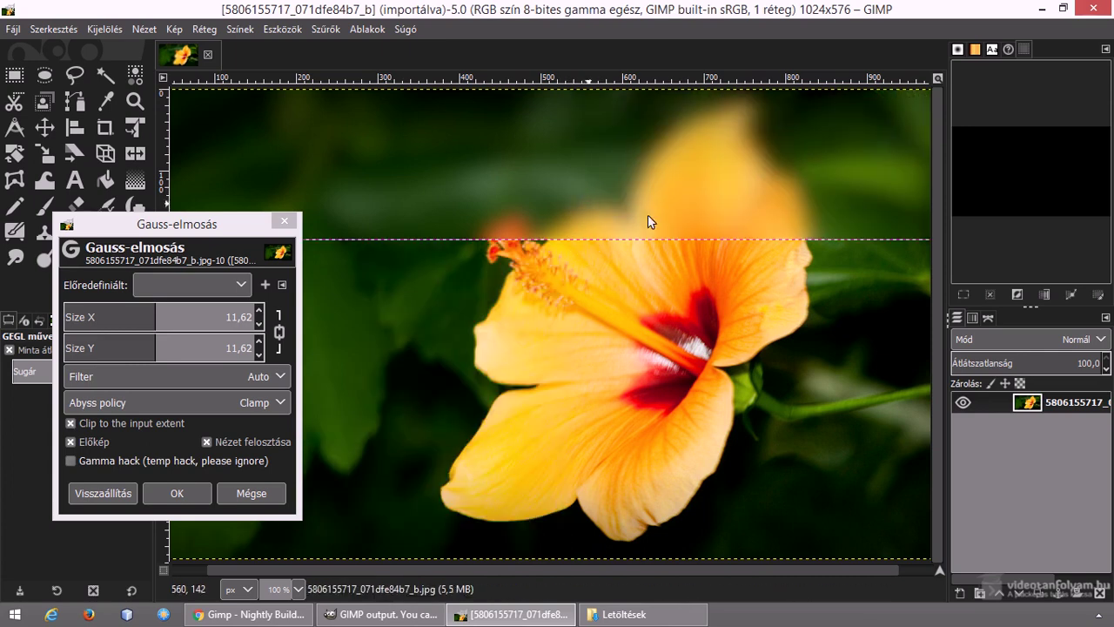
pyautogui.moveTo(595, 240)
pyautogui.mouseDown()
pyautogui.moveTo(591, 253)
pyautogui.moveTo(591, 191)
pyautogui.moveTo(604, 423)
pyautogui.moveTo(601, 210)
pyautogui.moveTo(580, 406)
pyautogui.moveTo(590, 164)
pyautogui.moveTo(598, 277)
pyautogui.mouseUp()
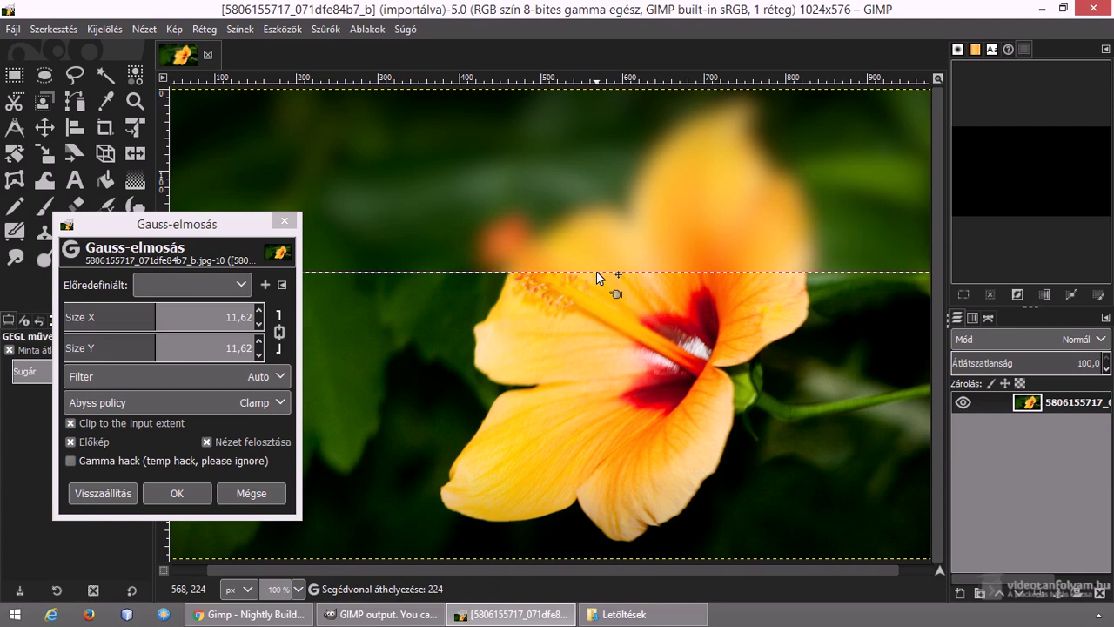
pyautogui.click(207, 442)
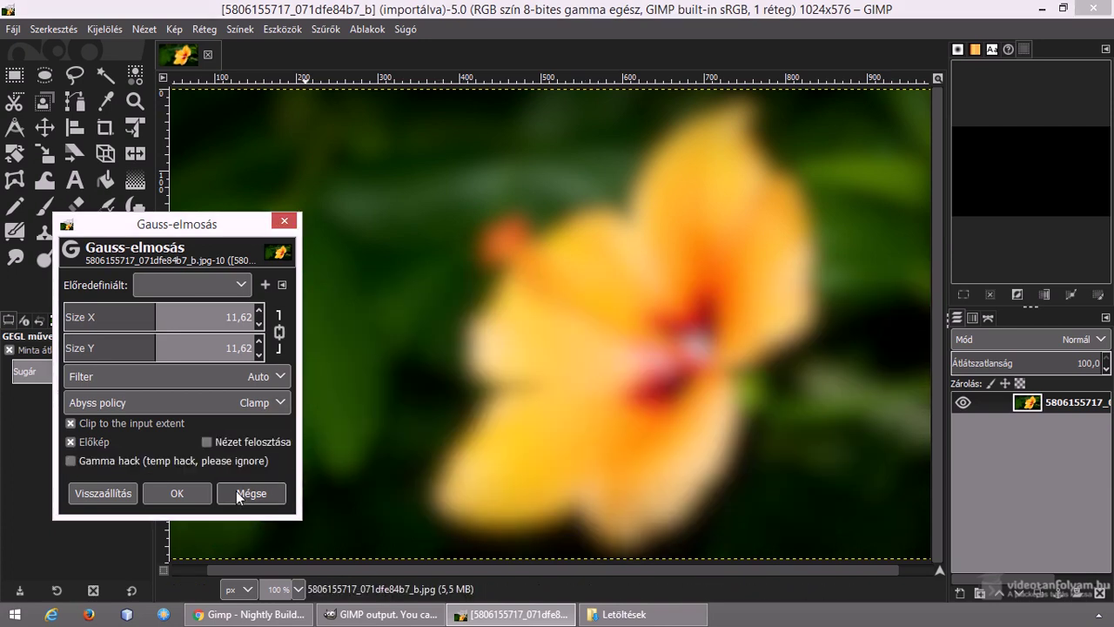
pyautogui.click(209, 441)
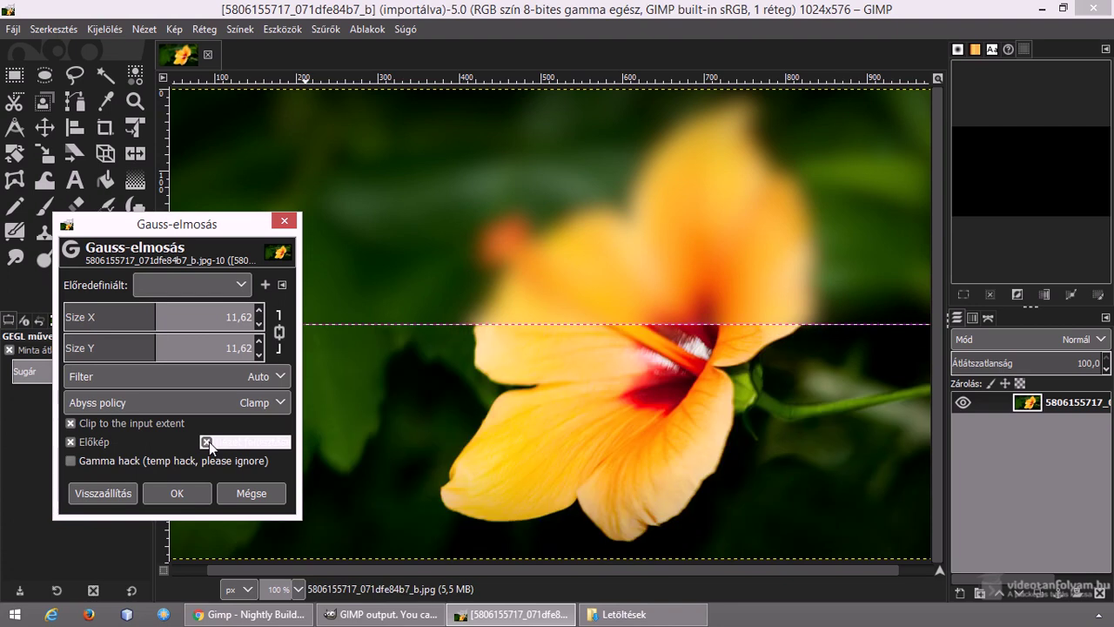
pyautogui.click(209, 441)
pyautogui.click(209, 441)
pyautogui.click(208, 441)
pyautogui.click(208, 441)
# - Cancel the Gaussian Blur, dock the Symmetry Painting dialog and set its mode to Mirror (Tükrözés)
pyautogui.click(250, 493)
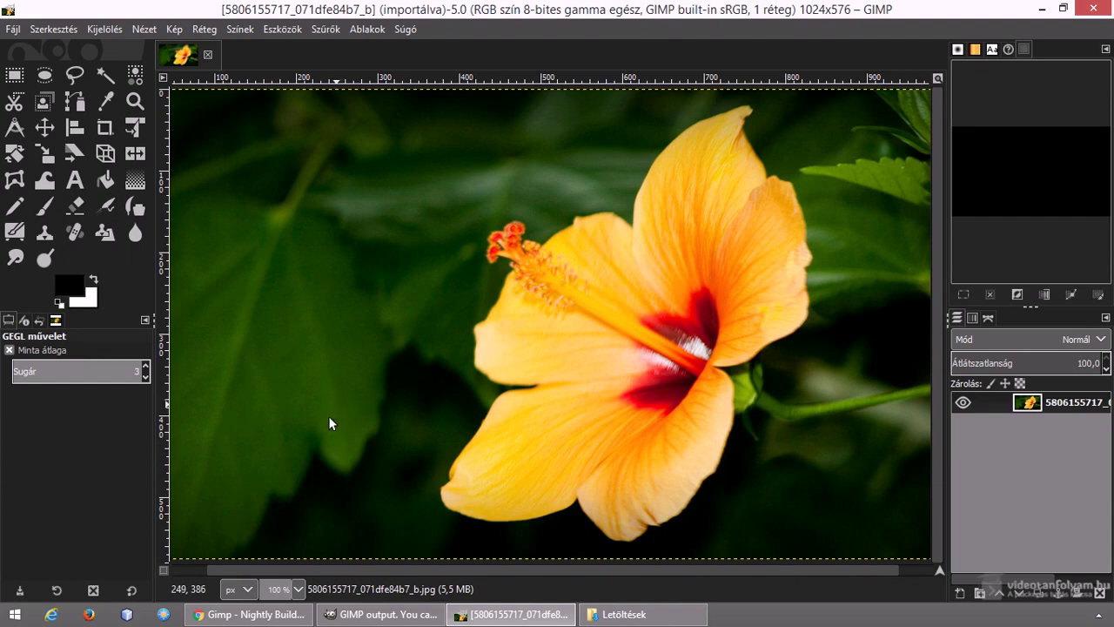
pyautogui.click(358, 30)
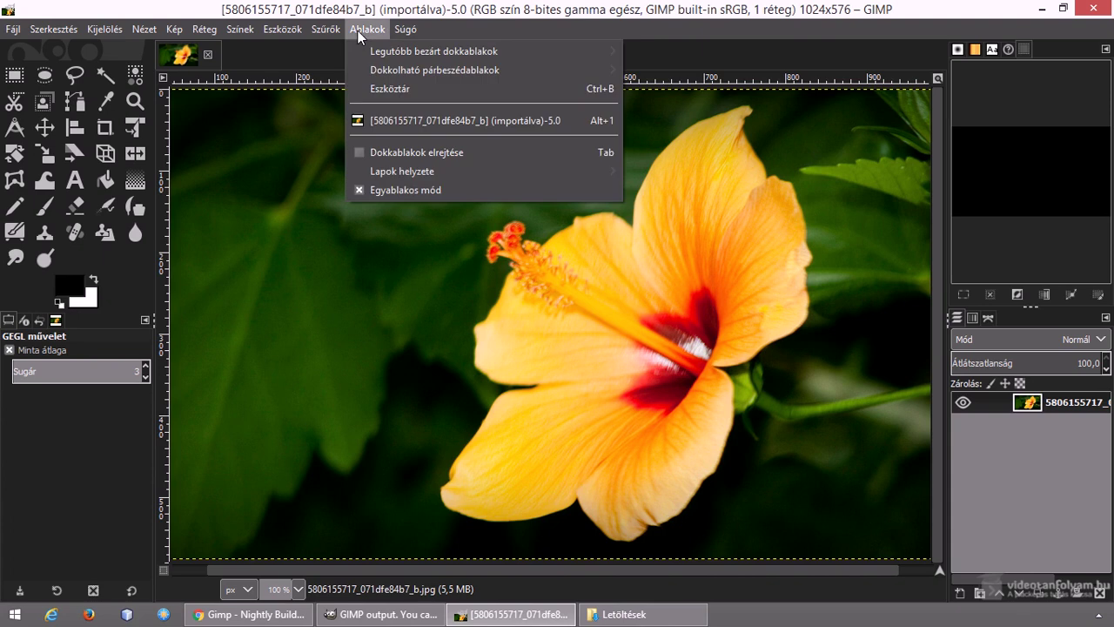
pyautogui.moveTo(435, 69)
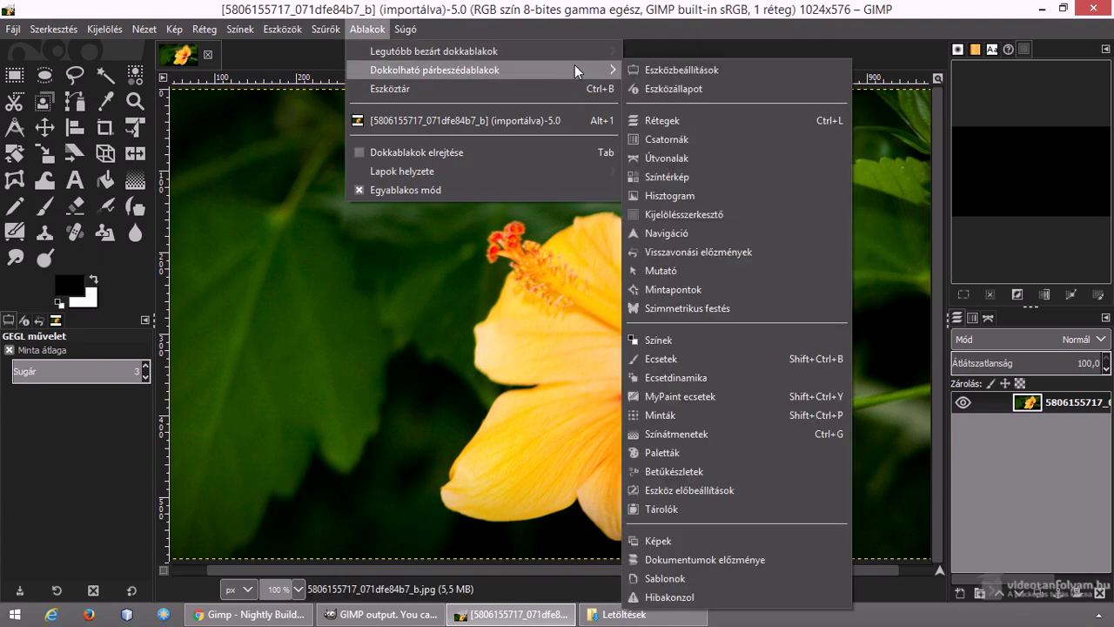
pyautogui.click(707, 310)
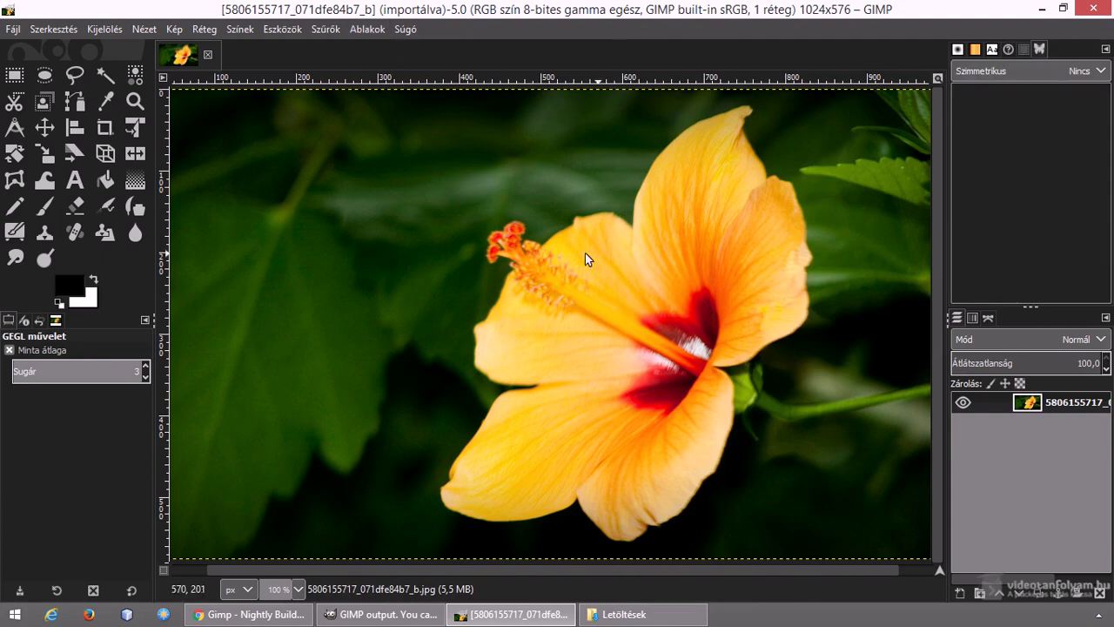
pyautogui.click(1100, 73)
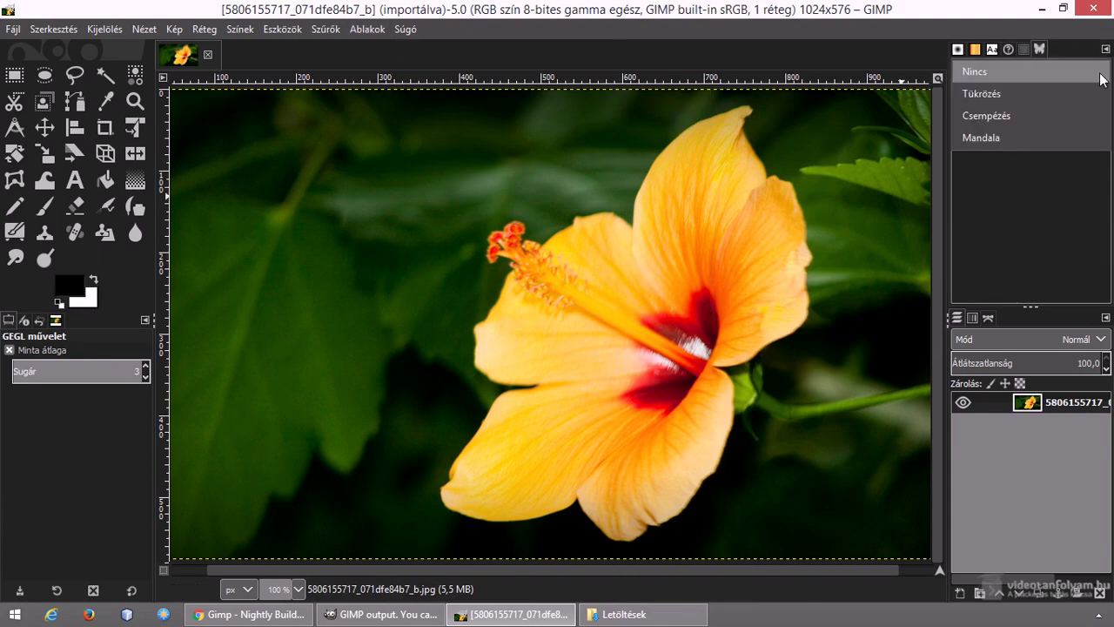
pyautogui.click(1063, 96)
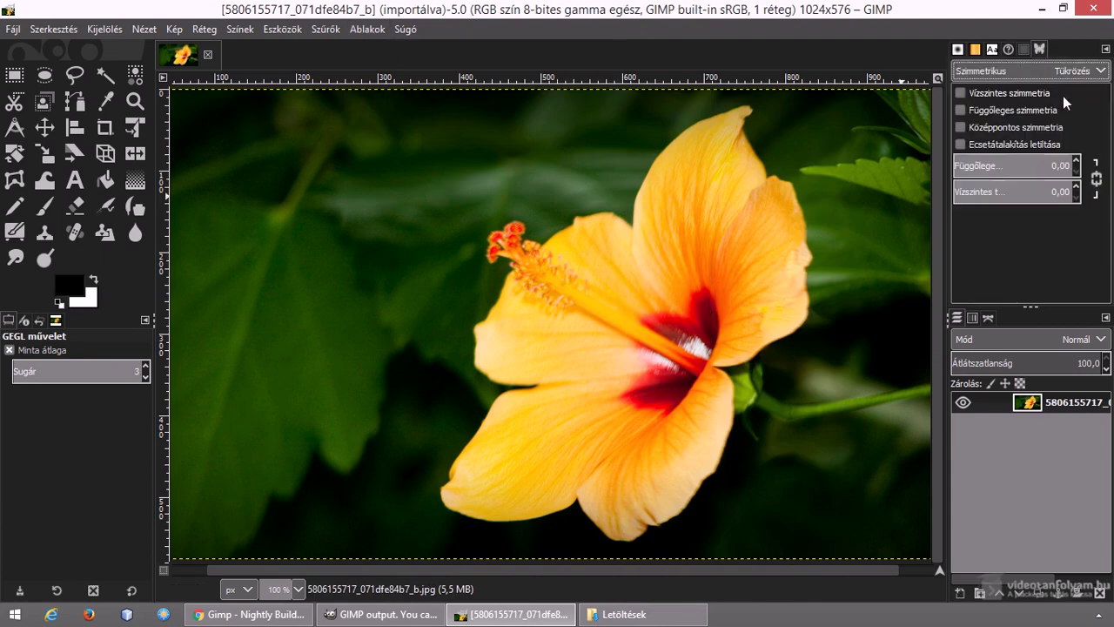
# - Enable vertical mirroring and draw a mirrored pencil arc around the flower's stamen
pyautogui.click(961, 110)
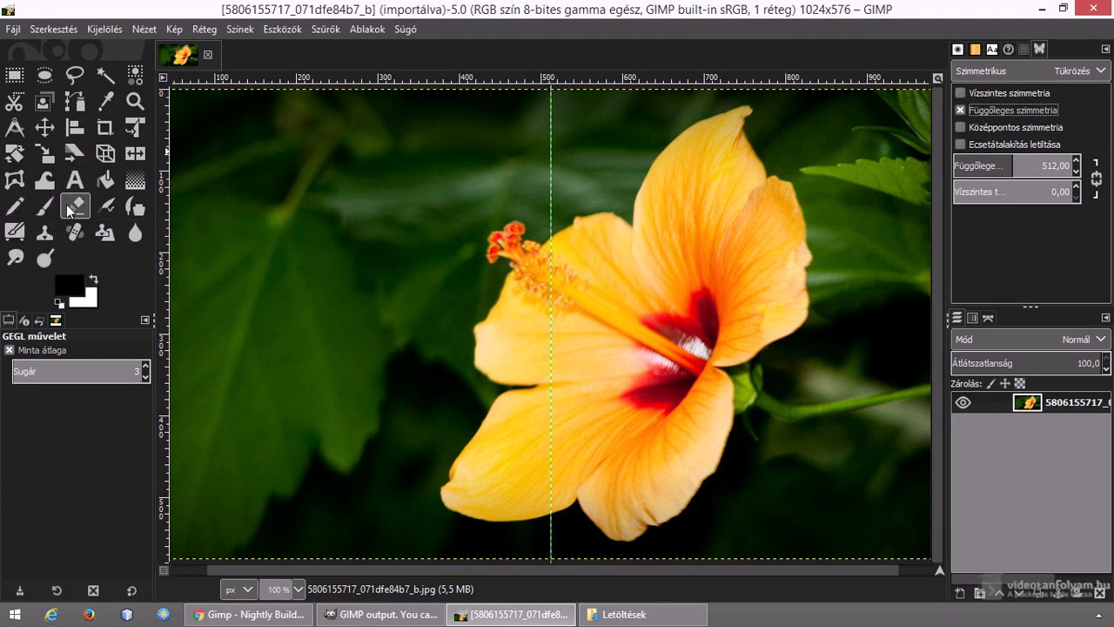
pyautogui.click(14, 206)
pyautogui.moveTo(544, 180)
pyautogui.mouseDown()
pyautogui.moveTo(472, 207)
pyautogui.moveTo(531, 357)
pyautogui.moveTo(545, 354)
pyautogui.mouseUp()
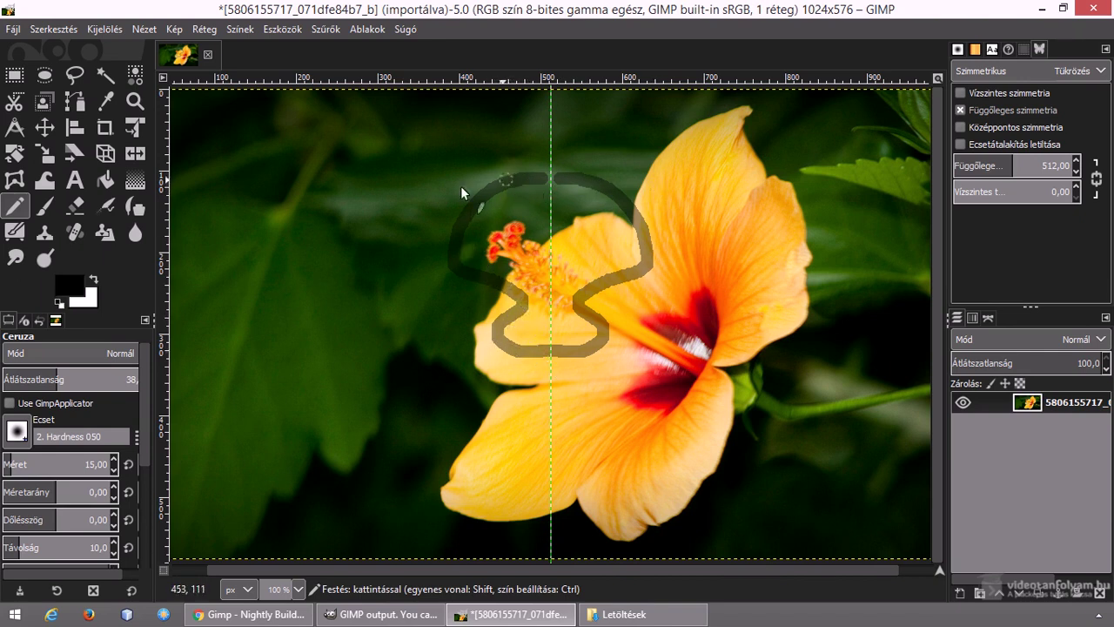
# - Paint a mirrored brush stroke across the axis, then undo both test strokes
pyautogui.press('p')
pyautogui.moveTo(533, 406)
pyautogui.mouseDown()
pyautogui.moveTo(465, 440)
pyautogui.moveTo(523, 446)
pyautogui.moveTo(500, 488)
pyautogui.moveTo(526, 494)
pyautogui.mouseUp()
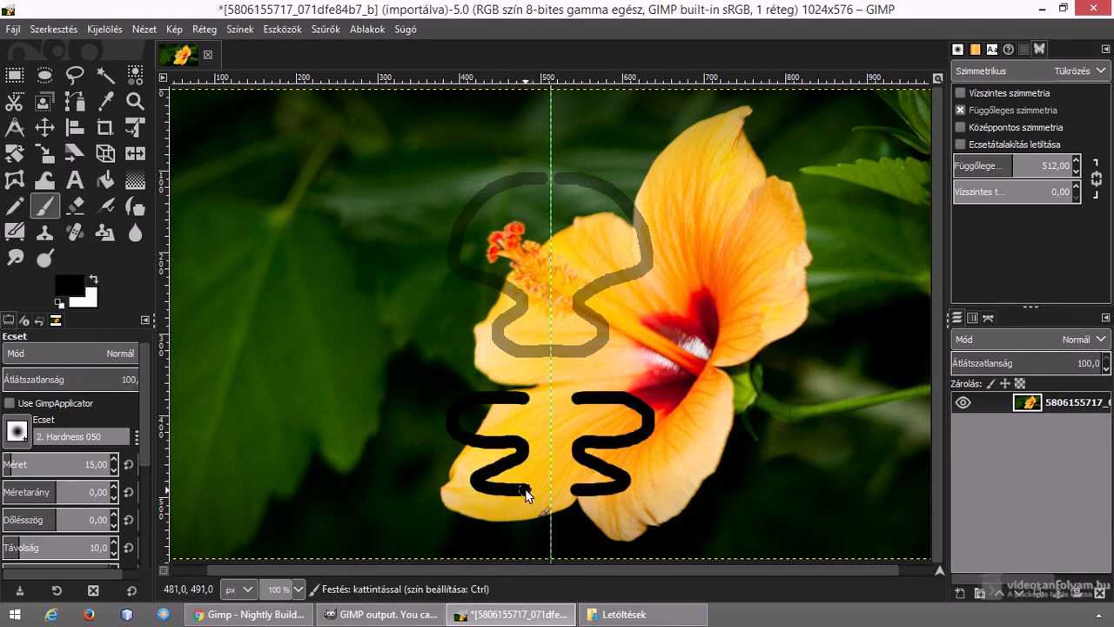
pyautogui.hotkey('ctrl', 'z')
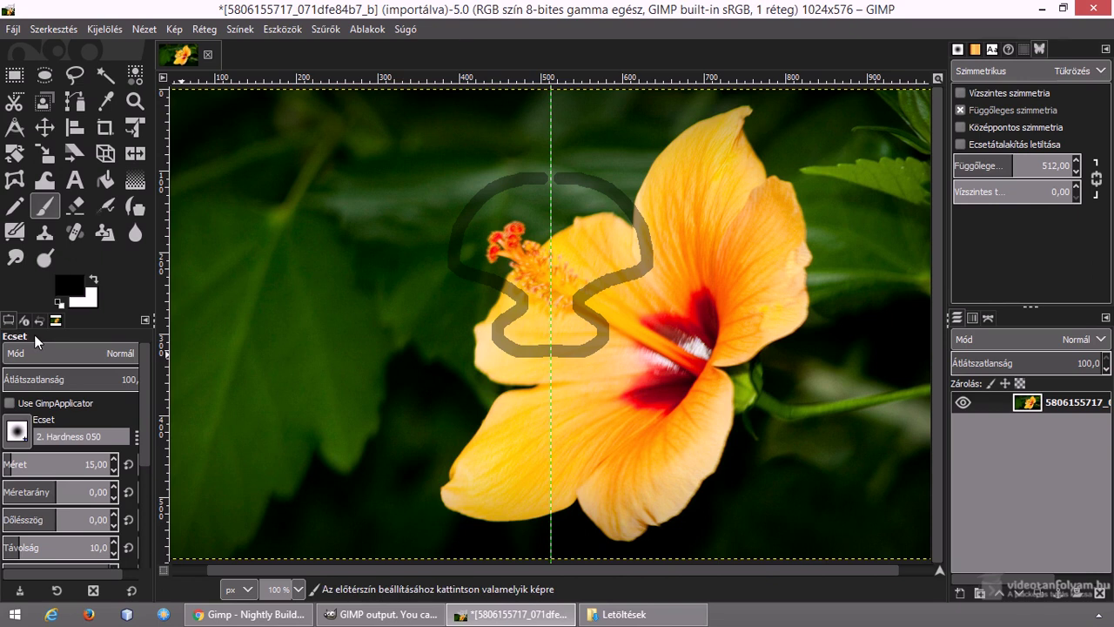
pyautogui.hotkey('ctrl', 'z')
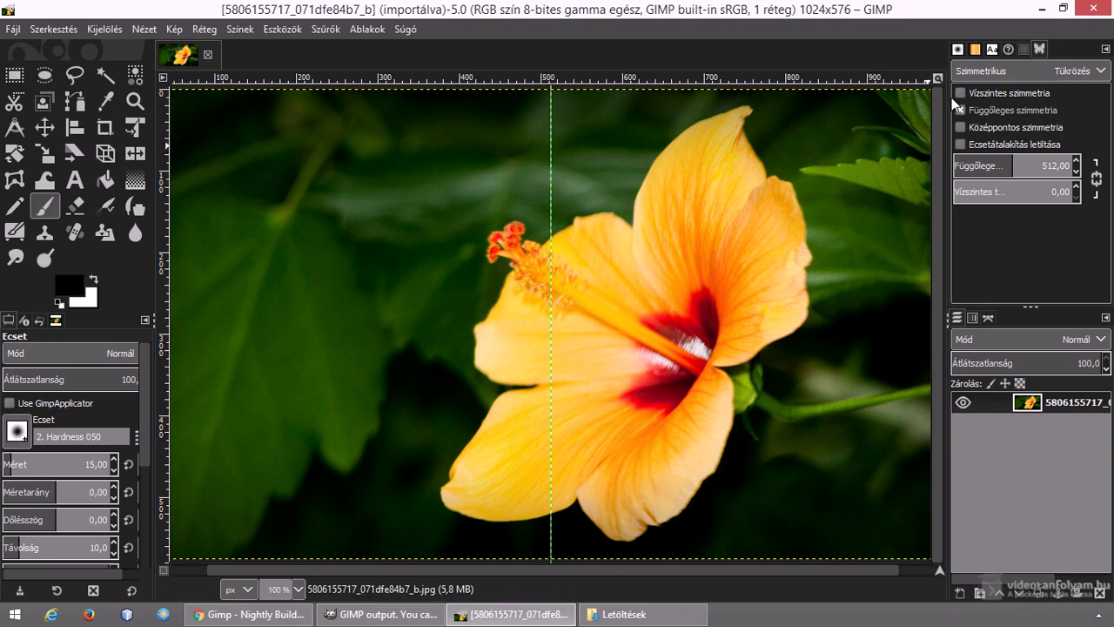
# - Add horizontal mirroring, paint a four-way mirrored curve, then turn off both mirror axes
pyautogui.click(959, 93)
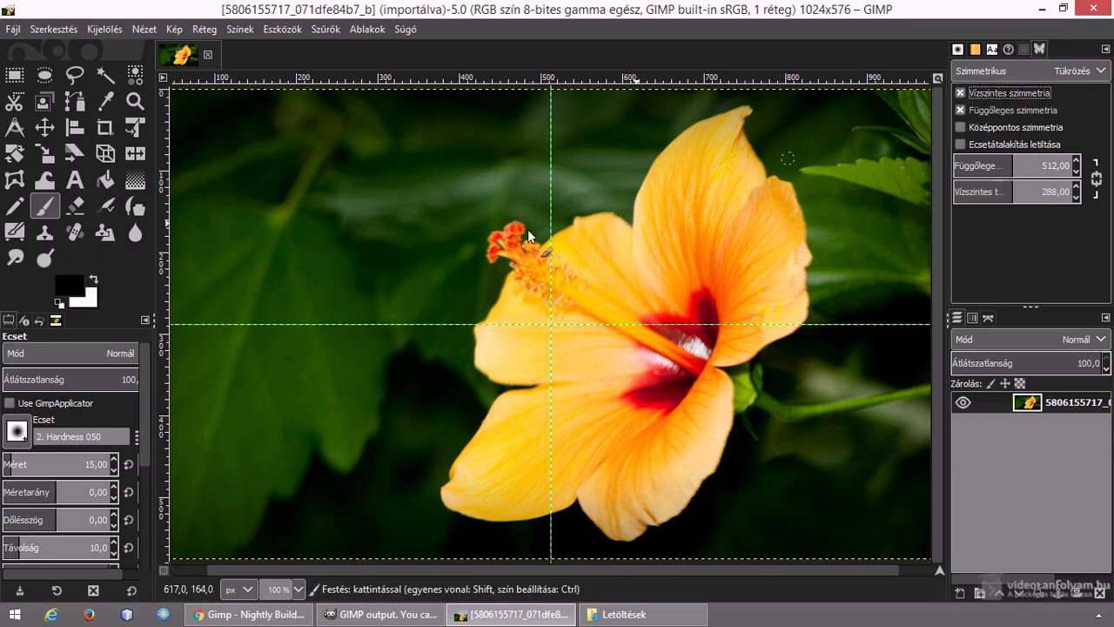
pyautogui.moveTo(509, 207)
pyautogui.mouseDown()
pyautogui.moveTo(476, 296)
pyautogui.moveTo(545, 326)
pyautogui.mouseUp()
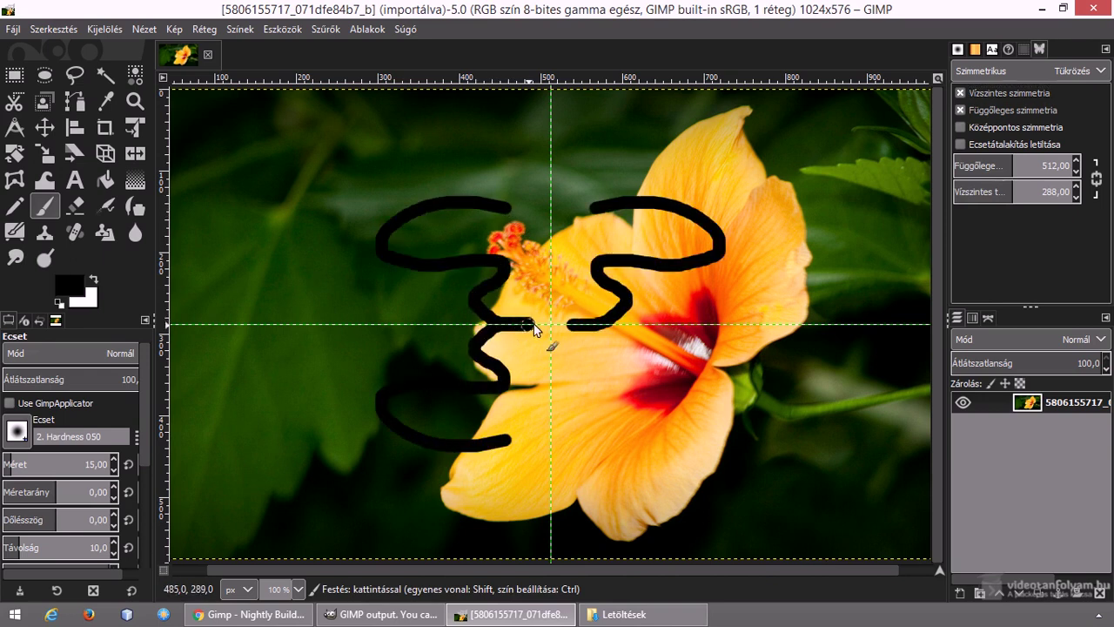
pyautogui.click(960, 94)
pyautogui.click(960, 111)
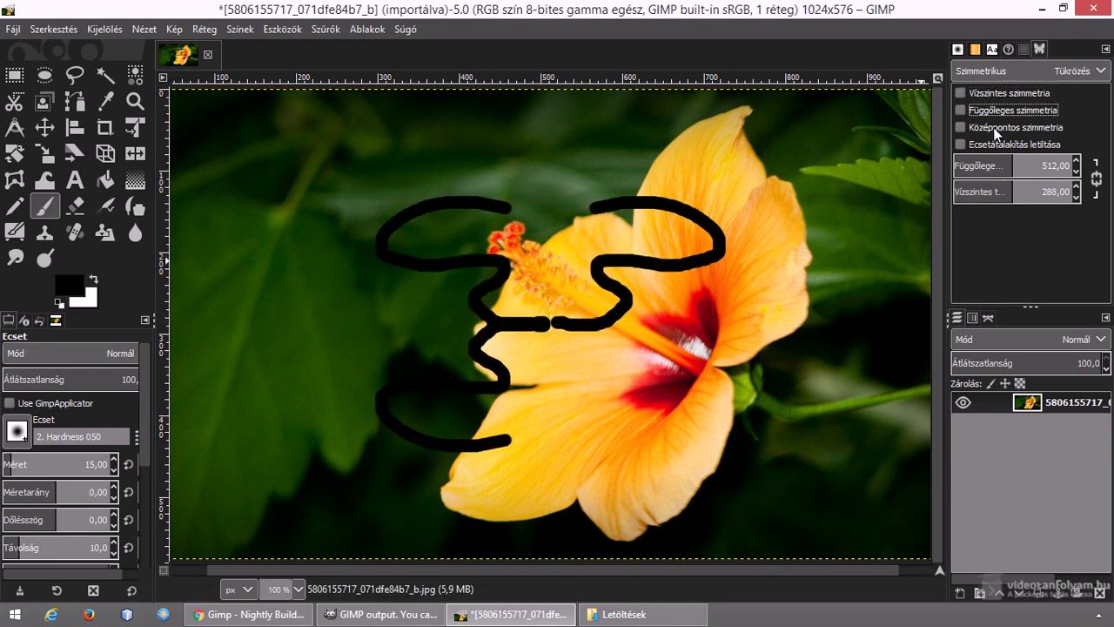
# - Enable Central point symmetry, paint a centre-mirrored curve, and undo all test strokes
pyautogui.click(961, 128)
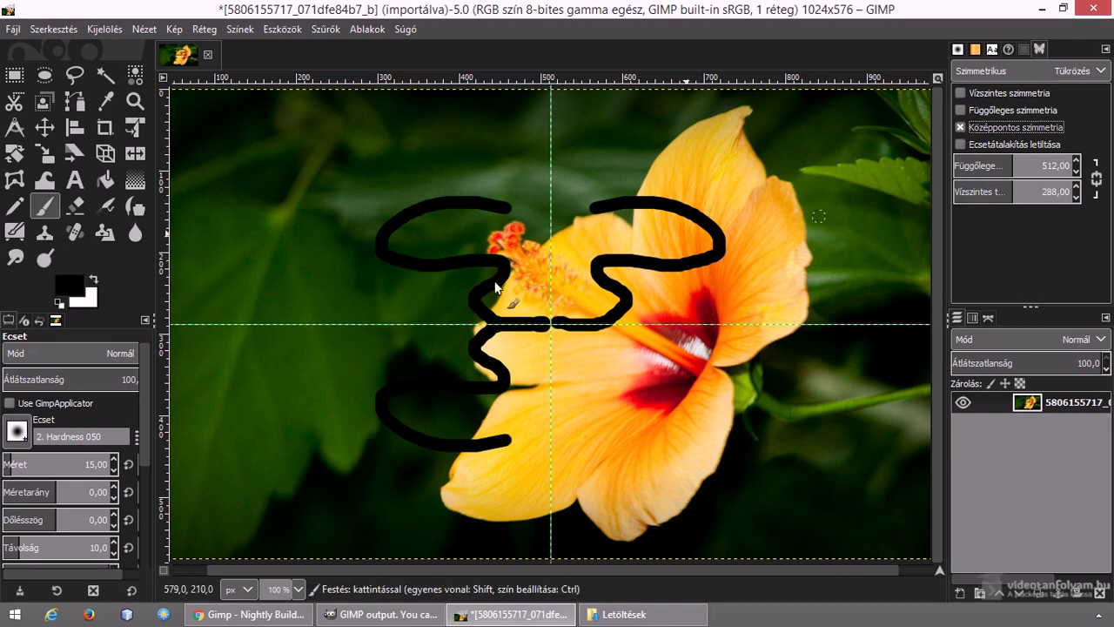
pyautogui.hotkey('ctrl', 'z')
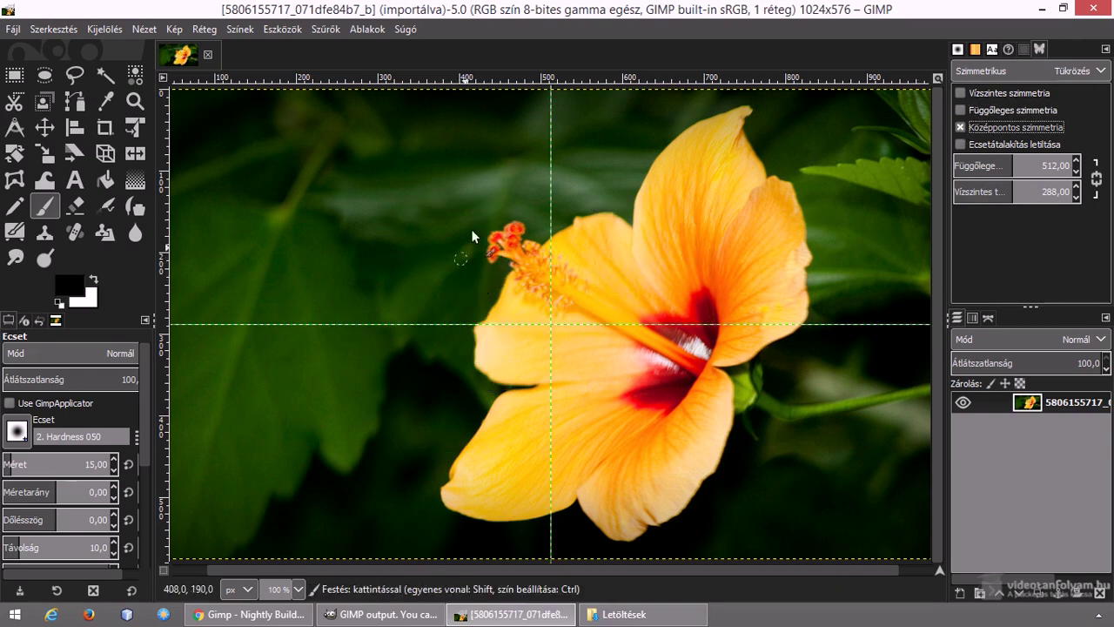
pyautogui.moveTo(481, 199)
pyautogui.mouseDown()
pyautogui.moveTo(426, 212)
pyautogui.moveTo(438, 260)
pyautogui.moveTo(505, 265)
pyautogui.moveTo(534, 282)
pyautogui.moveTo(526, 314)
pyautogui.moveTo(551, 327)
pyautogui.mouseUp()
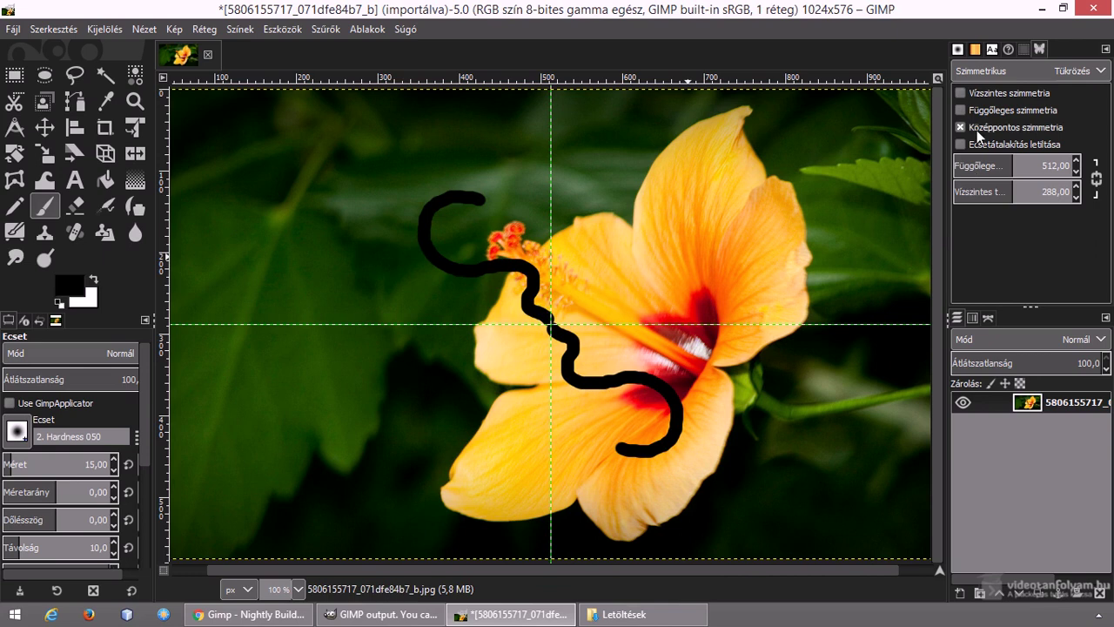
pyautogui.hotkey('ctrl', 'z')
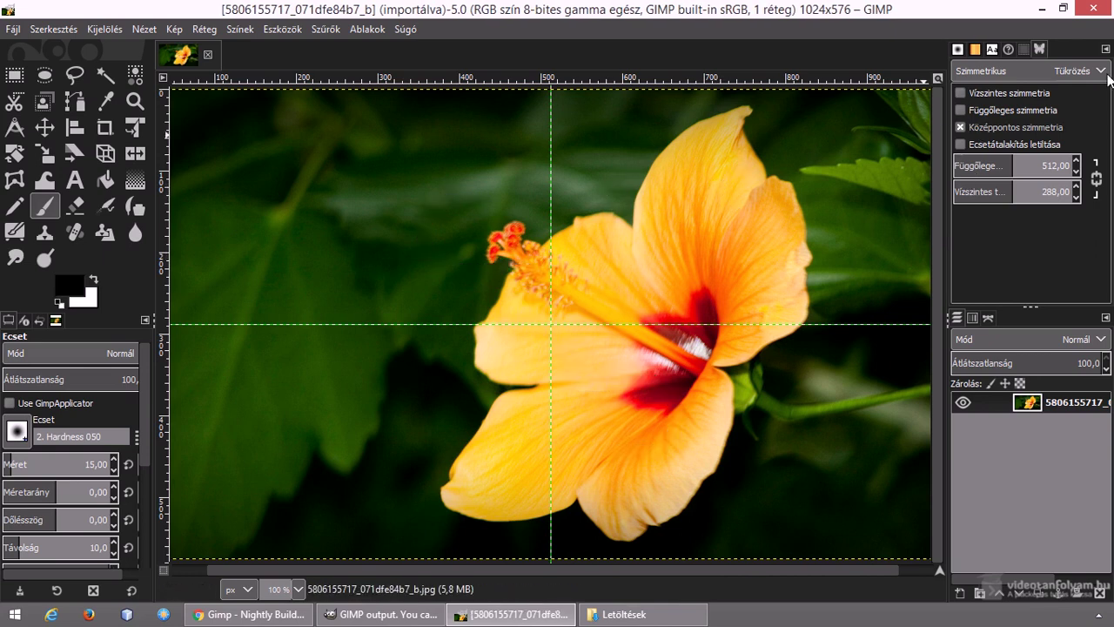
# - Select Tiling symmetry, set X/Y spacing to 551,55 and 306,27 while test-painting, then undo
pyautogui.click(1101, 72)
pyautogui.click(1012, 96)
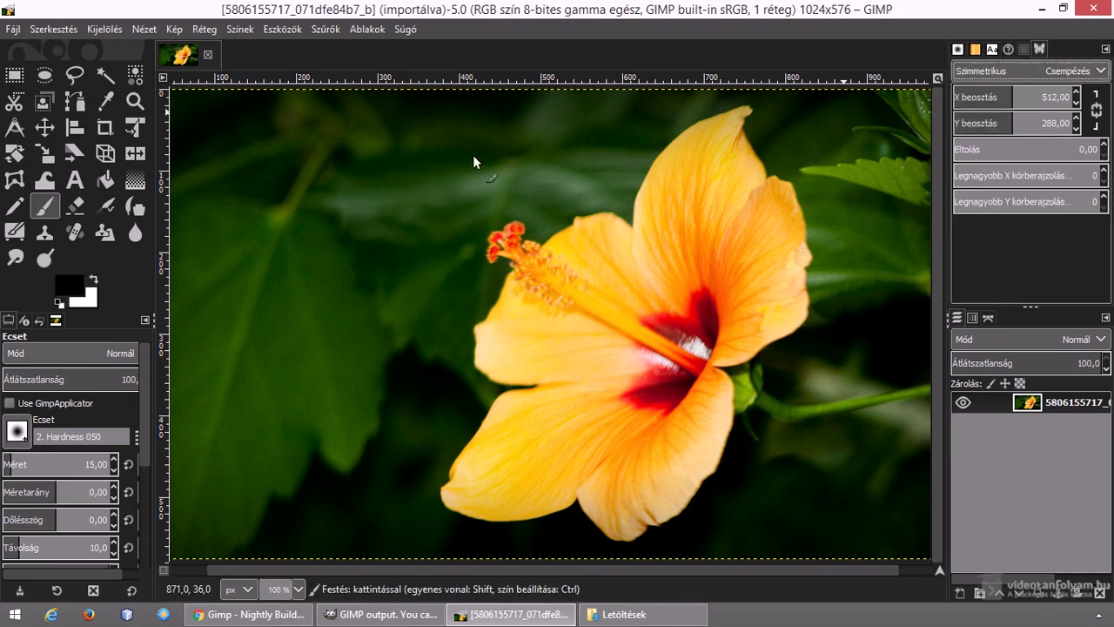
pyautogui.moveTo(214, 135)
pyautogui.mouseDown()
pyautogui.moveTo(241, 124)
pyautogui.moveTo(227, 168)
pyautogui.moveTo(266, 161)
pyautogui.moveTo(261, 138)
pyautogui.mouseUp()
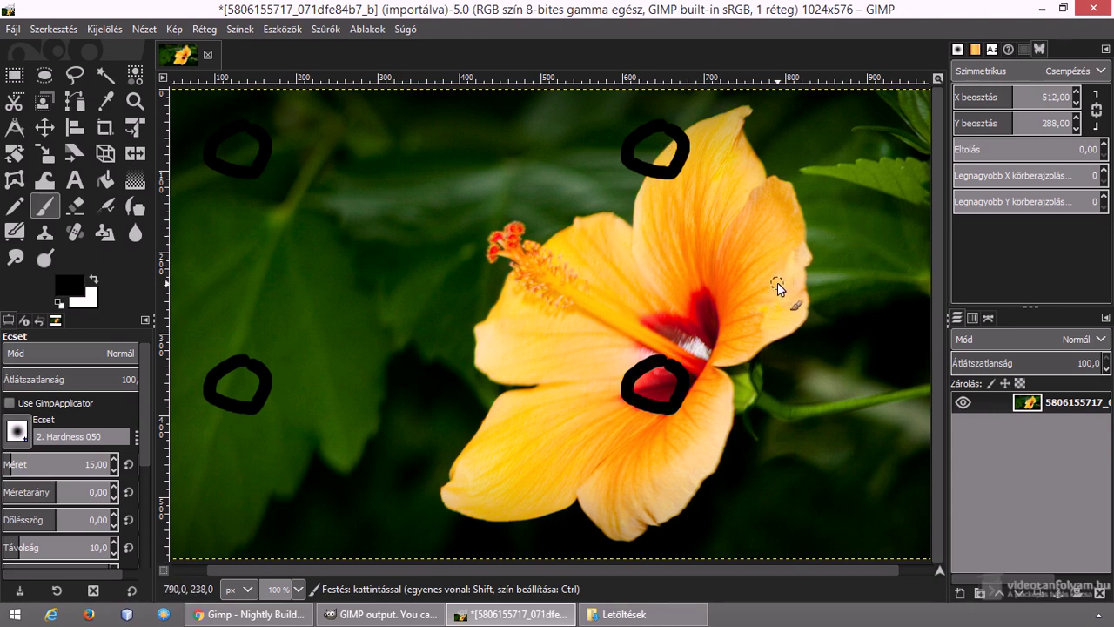
pyautogui.moveTo(1029, 100)
pyautogui.mouseDown()
pyautogui.moveTo(1015, 100)
pyautogui.moveTo(1070, 100)
pyautogui.moveTo(1080, 124)
pyautogui.mouseUp()
pyautogui.moveTo(457, 202)
pyautogui.mouseDown()
pyautogui.moveTo(411, 242)
pyautogui.moveTo(471, 252)
pyautogui.mouseUp()
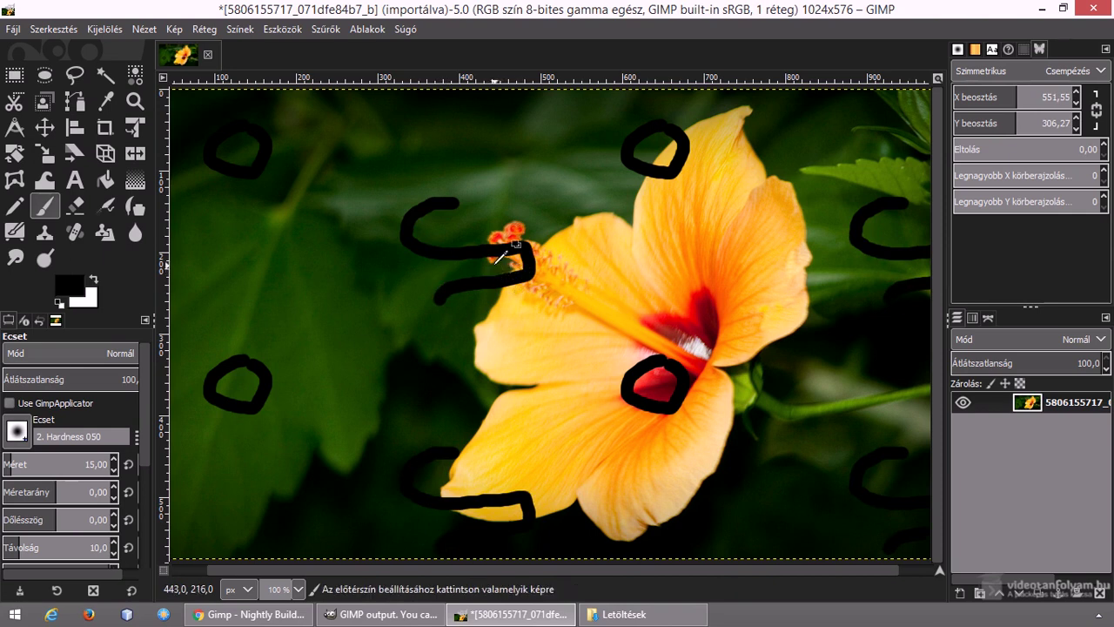
pyautogui.hotkey('ctrl', 'z')
pyautogui.hotkey('ctrl', 'z')
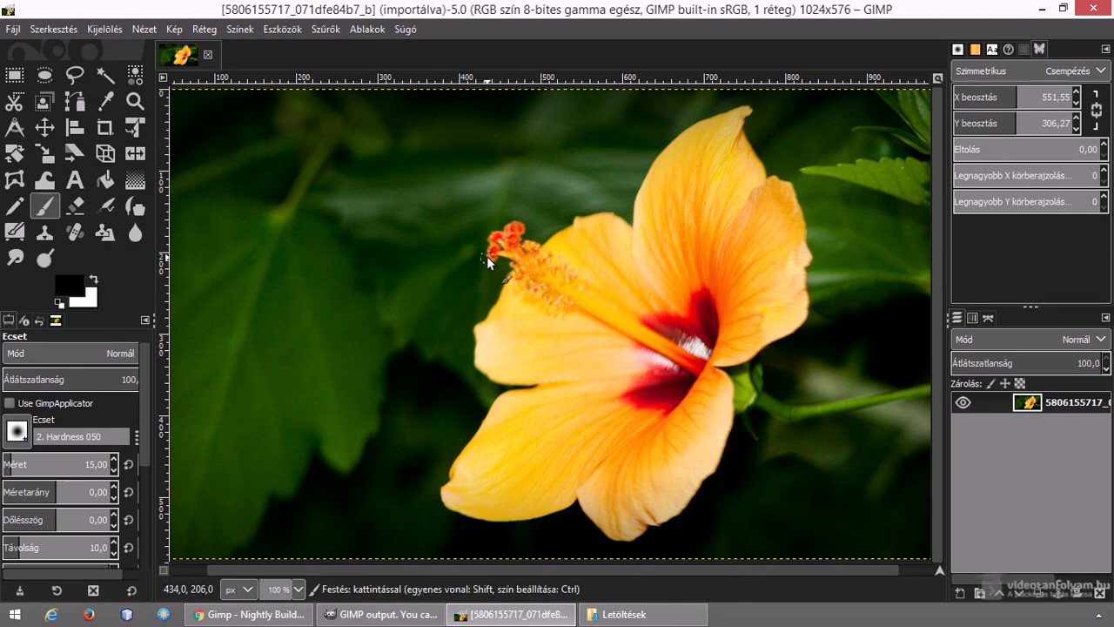
# - Test six-copy Mandala symmetry with a stroke, undo it, and set symmetry to None (Nincs)
pyautogui.click(1098, 71)
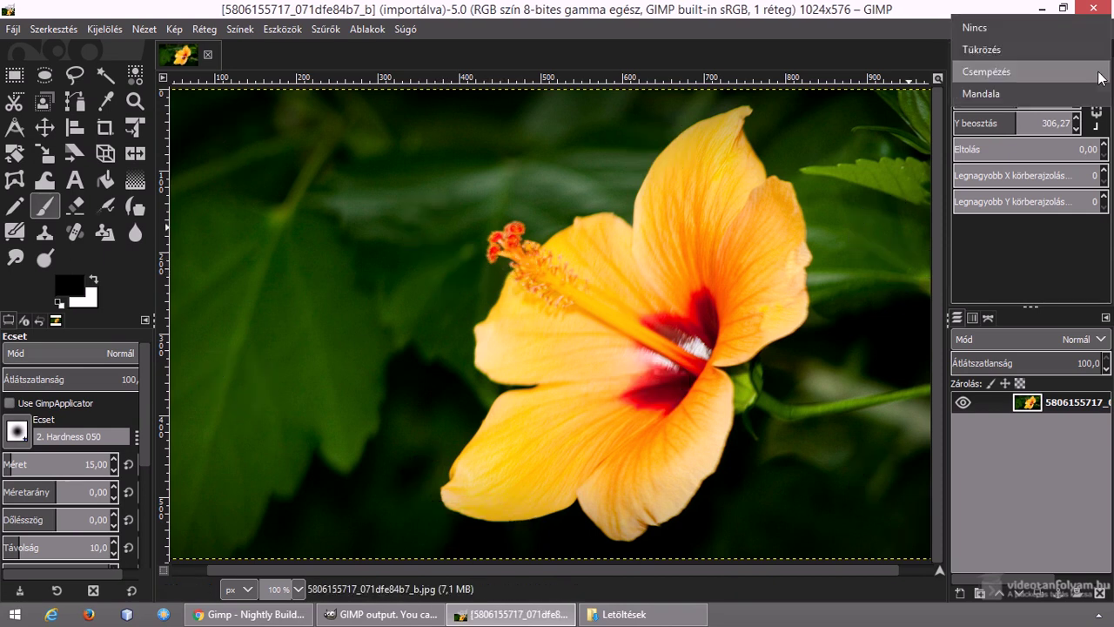
pyautogui.click(1009, 94)
pyautogui.moveTo(263, 142)
pyautogui.mouseDown()
pyautogui.moveTo(300, 227)
pyautogui.moveTo(481, 231)
pyautogui.moveTo(496, 259)
pyautogui.mouseUp()
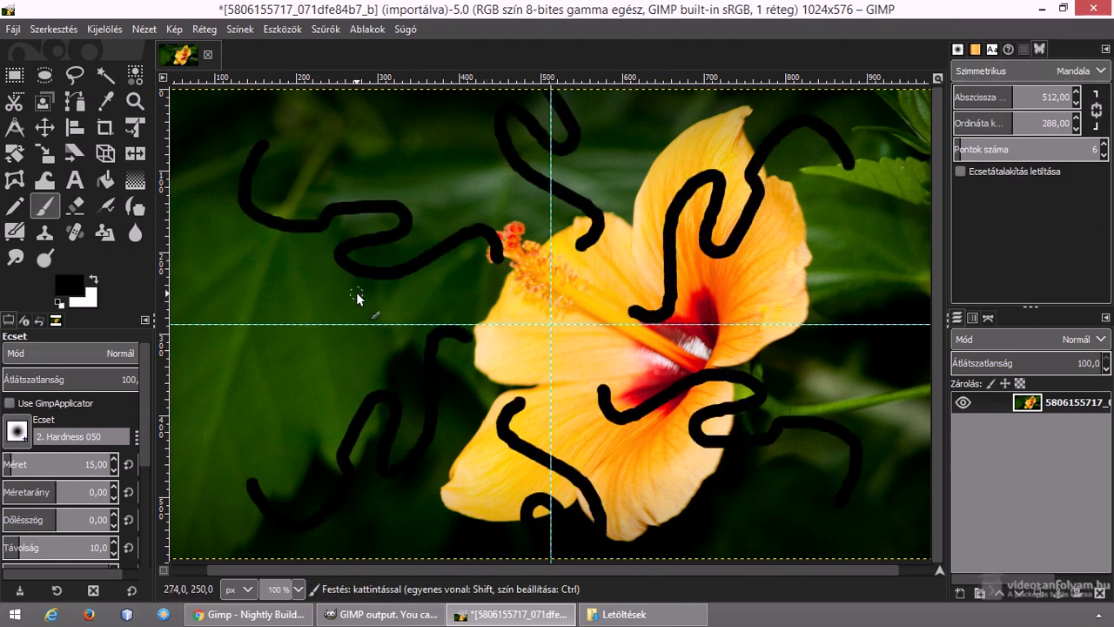
pyautogui.hotkey('ctrl', 'z')
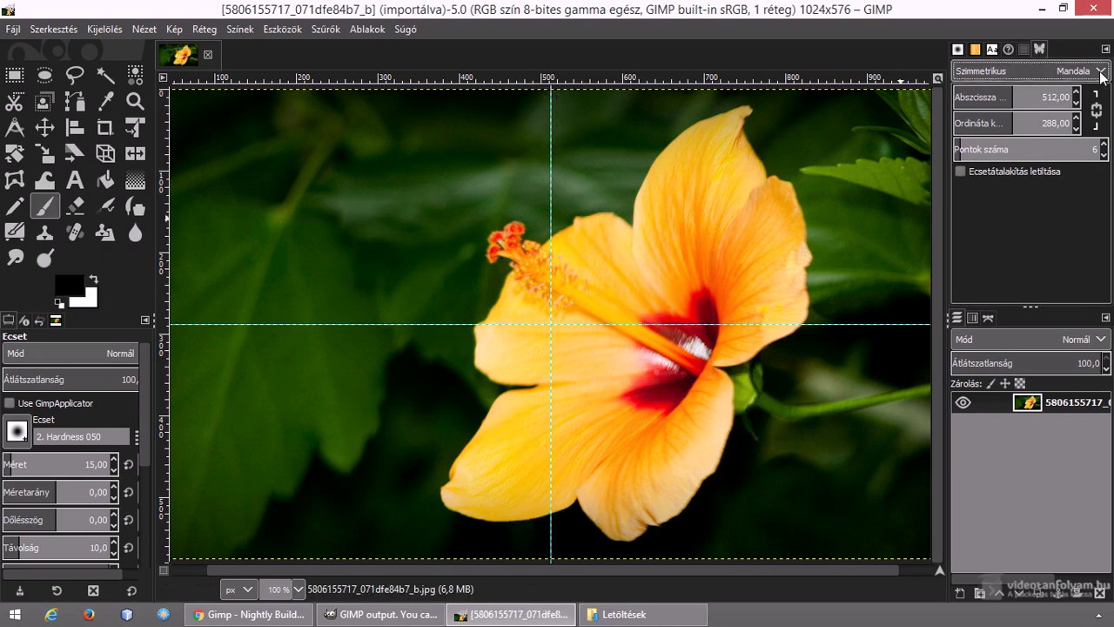
pyautogui.click(1101, 71)
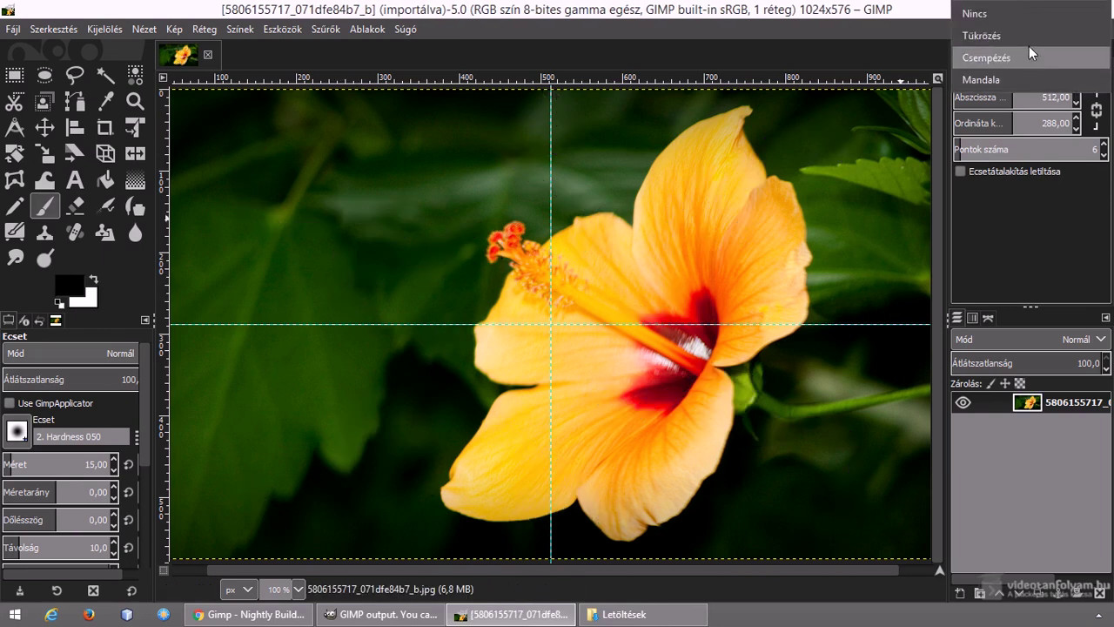
pyautogui.click(1011, 18)
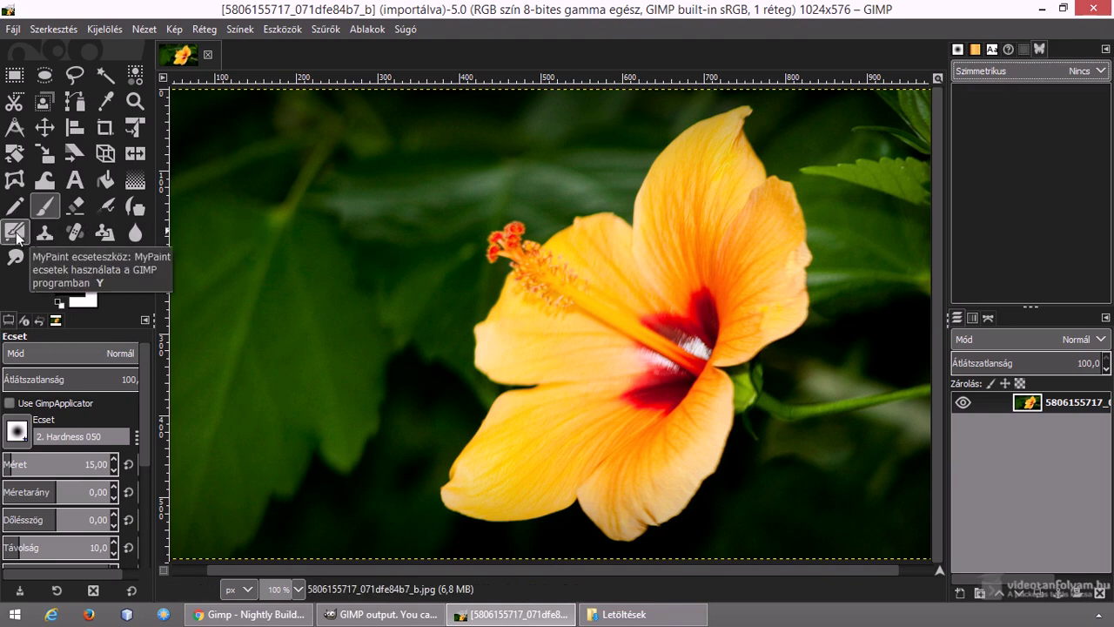
# - Switch to the MyPaint Brush, paint a test stroke across the stamen, then undo it
pyautogui.click(17, 233)
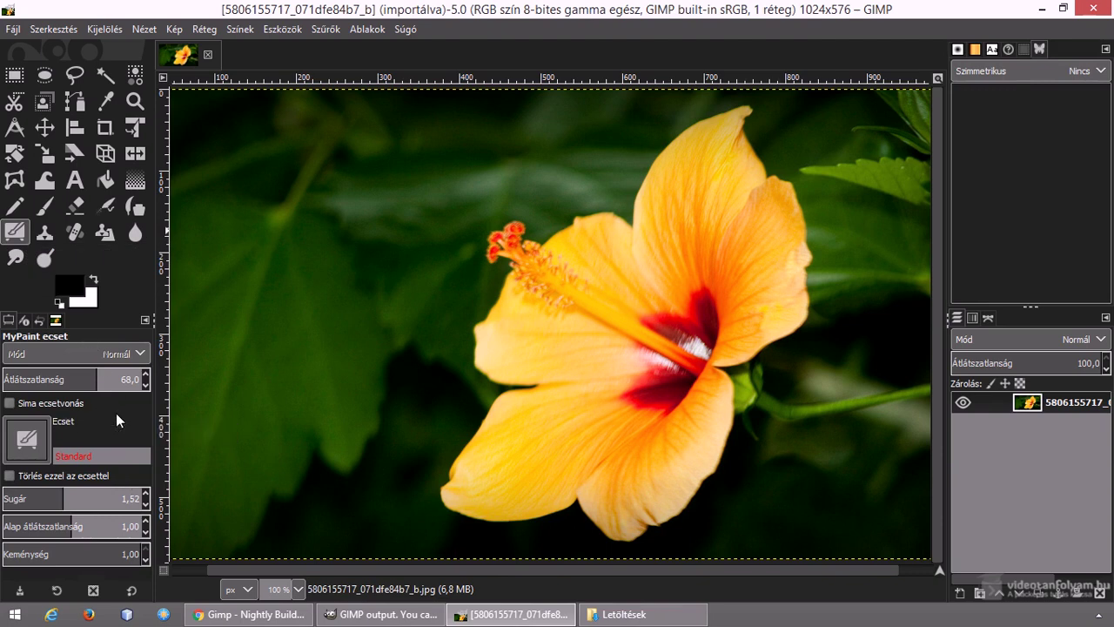
pyautogui.moveTo(422, 197)
pyautogui.mouseDown()
pyautogui.moveTo(351, 256)
pyautogui.moveTo(563, 286)
pyautogui.moveTo(443, 361)
pyautogui.mouseUp()
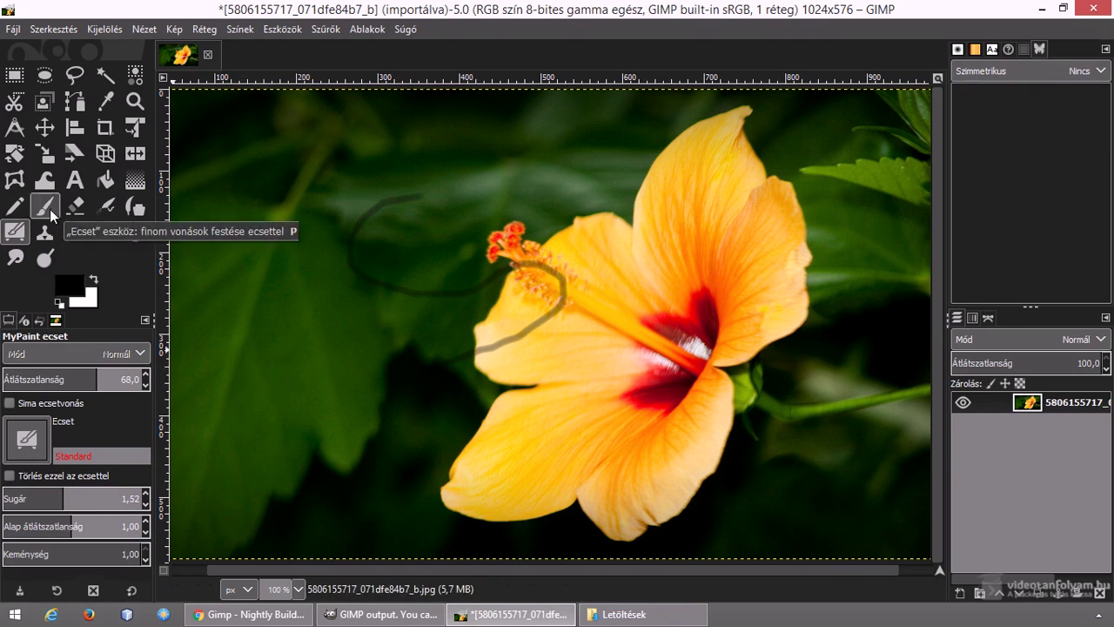
pyautogui.hotkey('ctrl', 'z')
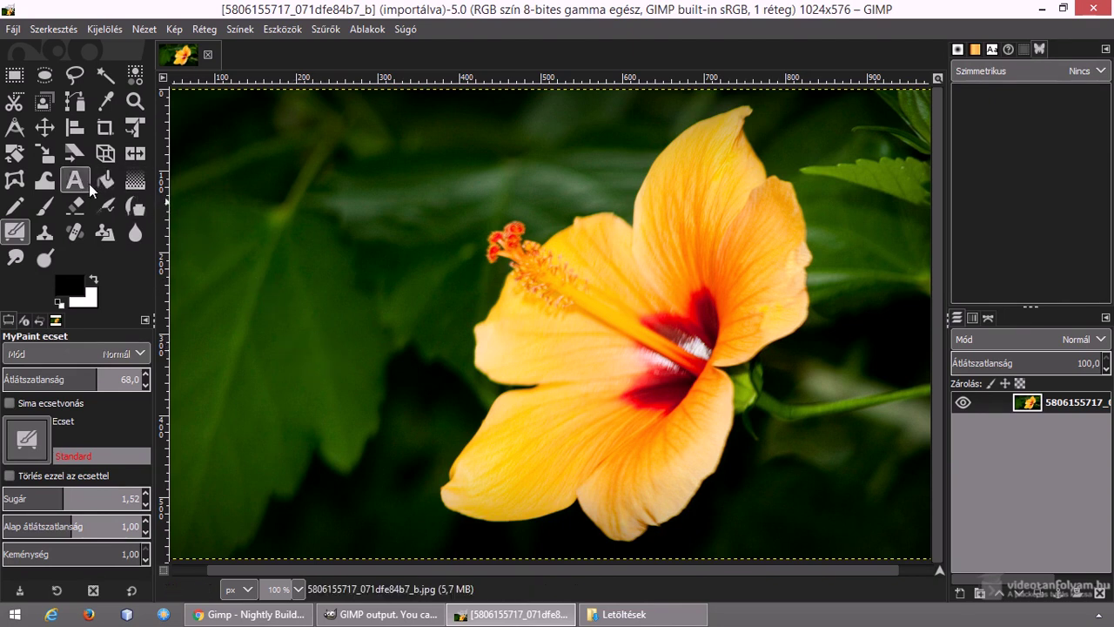
# - Fuzzy-select the hibiscus flower at threshold 123, then fill its red-centre gap with Remove Holes
pyautogui.click(103, 77)
pyautogui.click(591, 302)
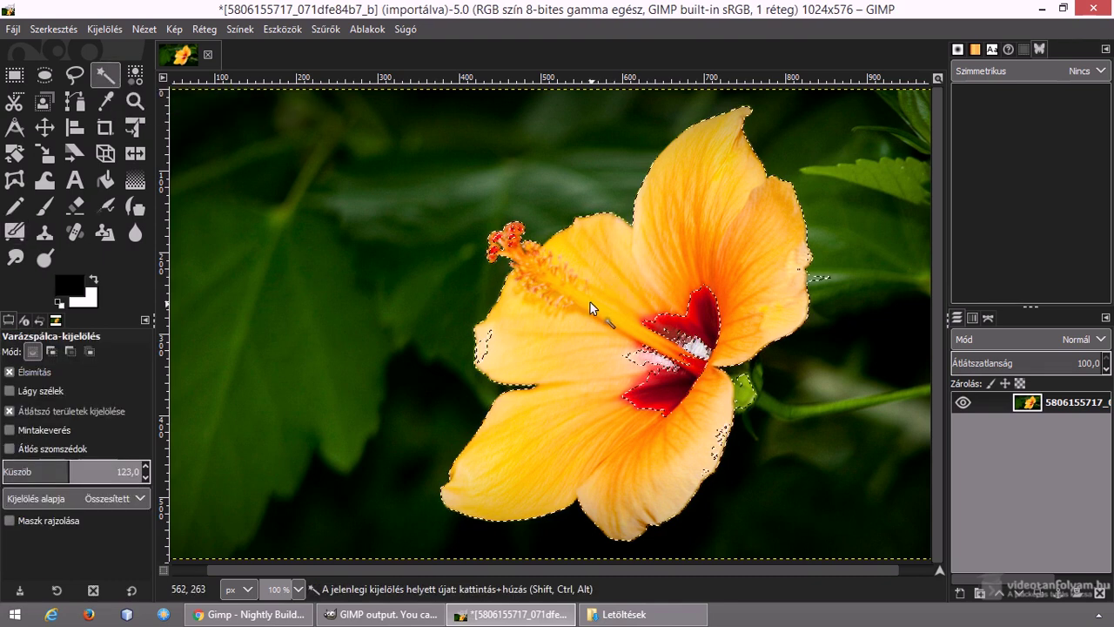
pyautogui.click(483, 345)
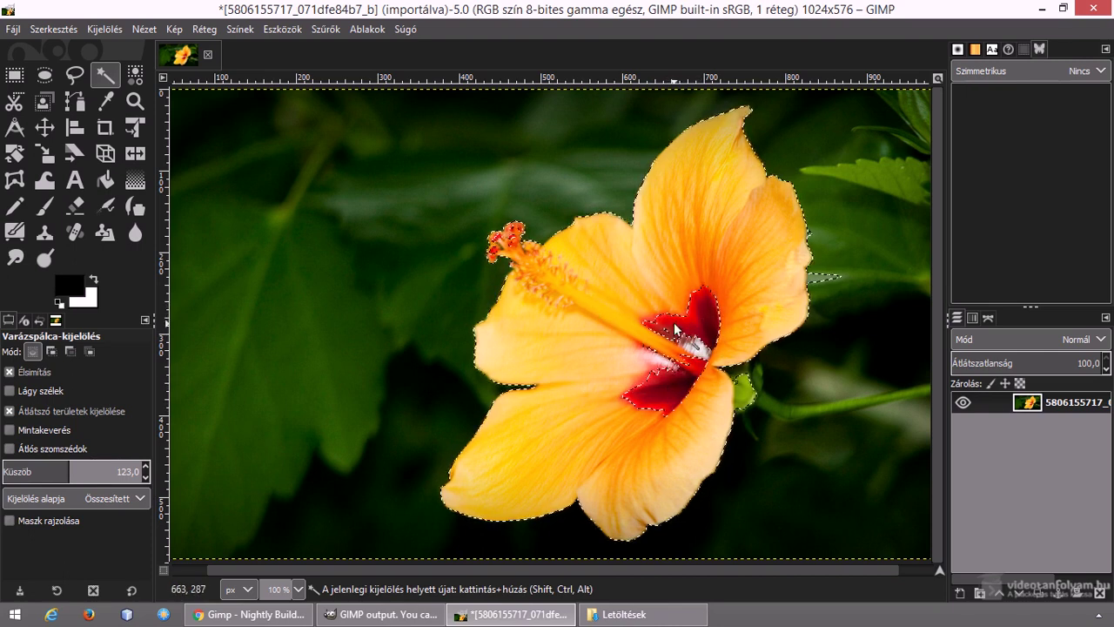
pyautogui.click(97, 28)
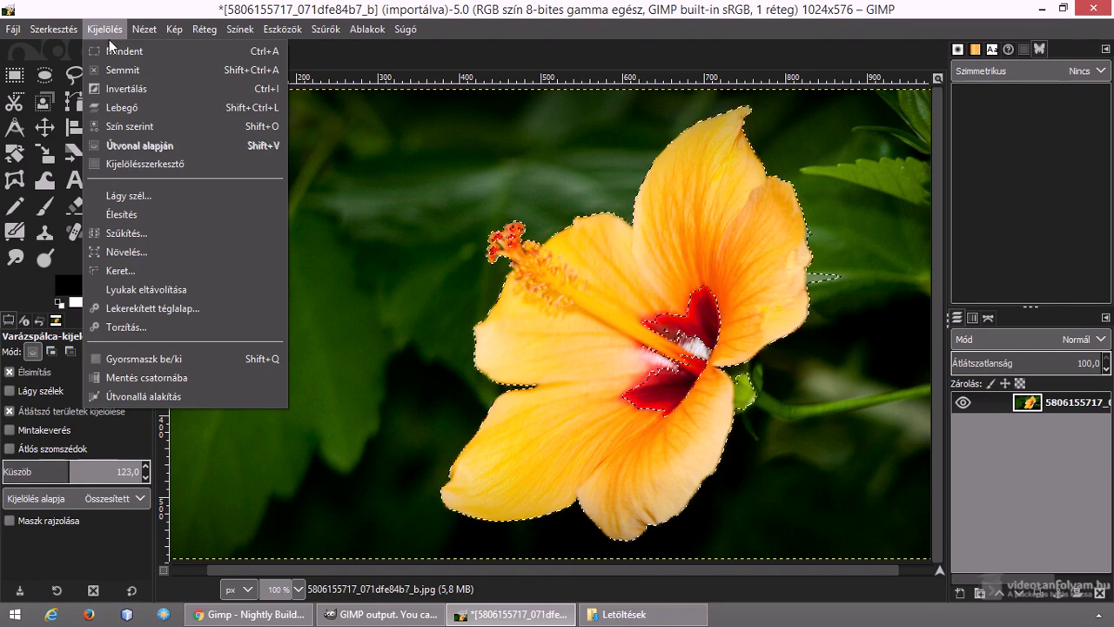
pyautogui.click(171, 289)
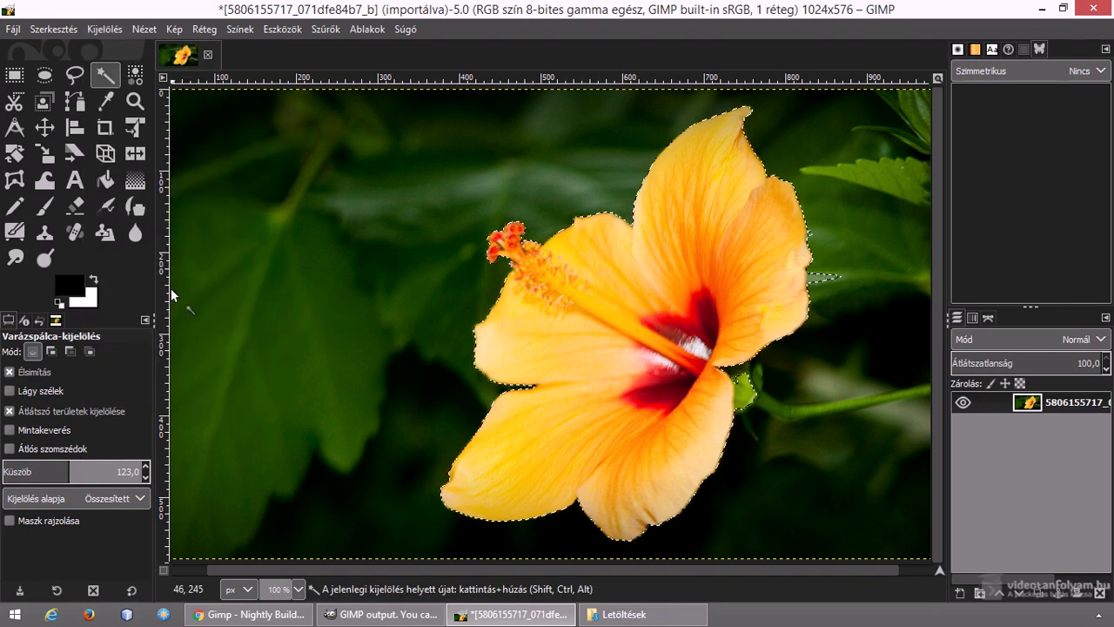